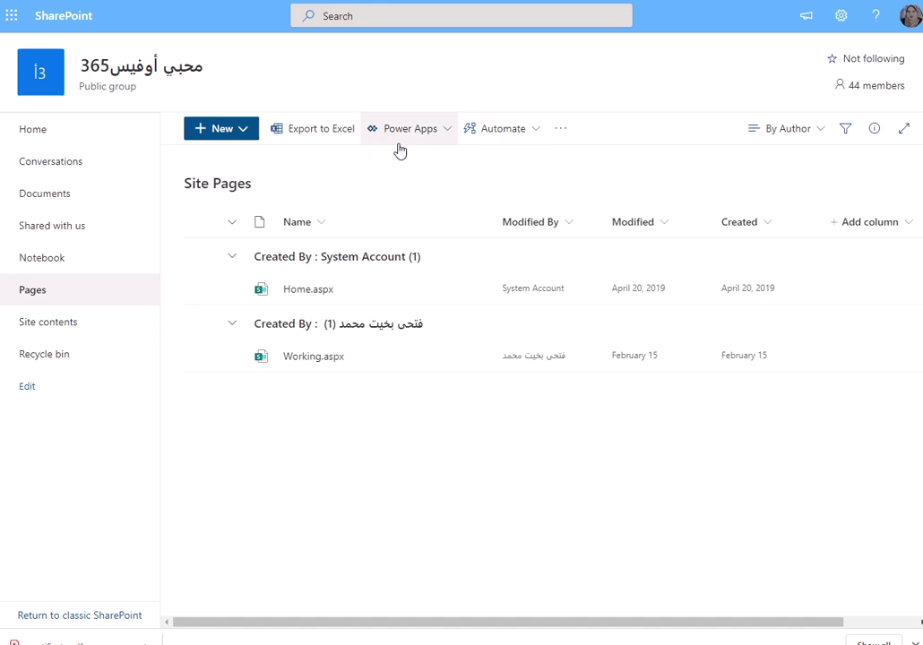
left_click(562, 131)
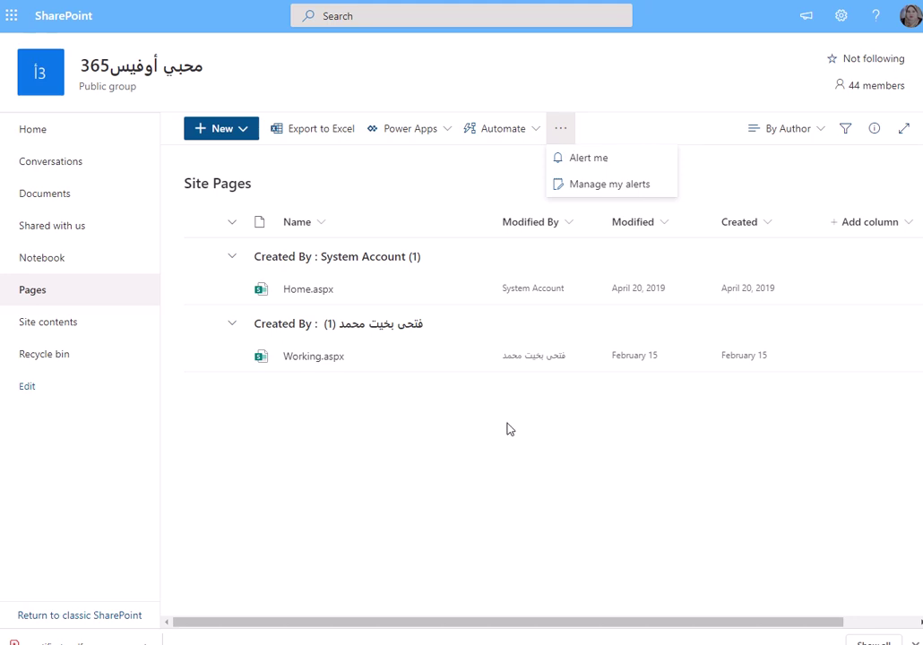
left_click(405, 466)
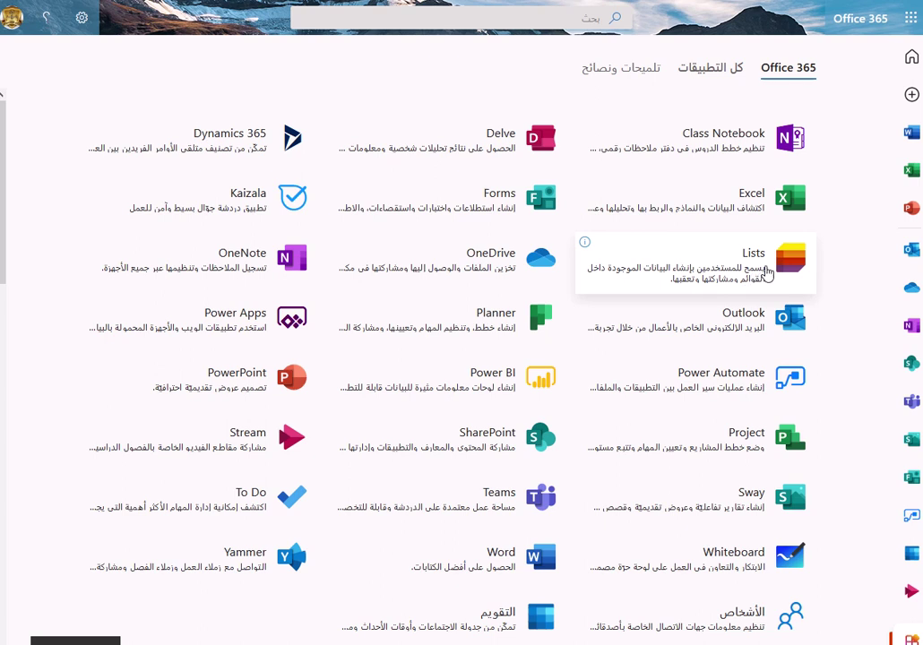
Open Microsoft Lists from the Office 365 apps and start creating a new list.
left_click(766, 268)
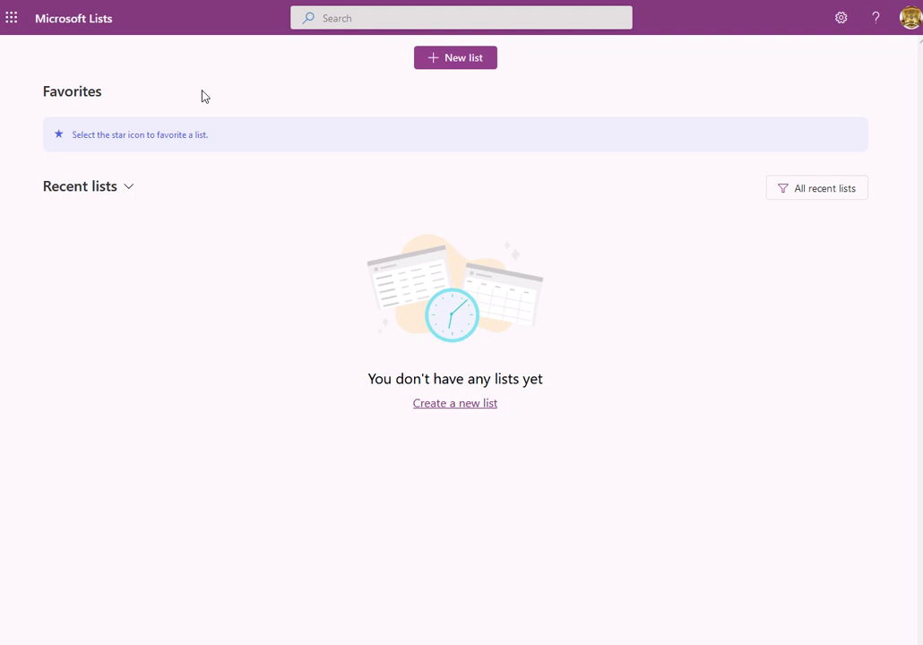
left_click(130, 188)
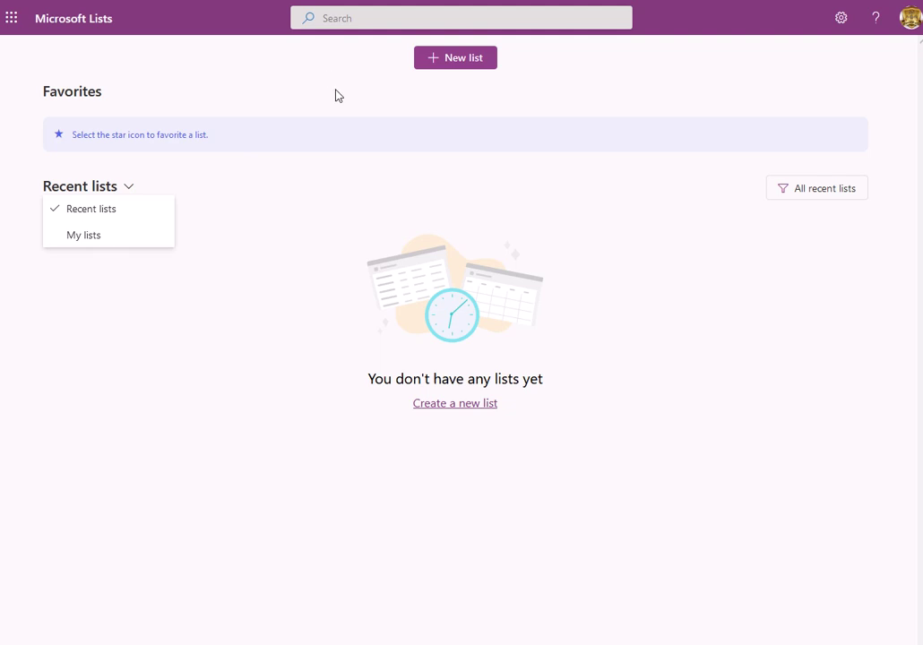
left_click(459, 60)
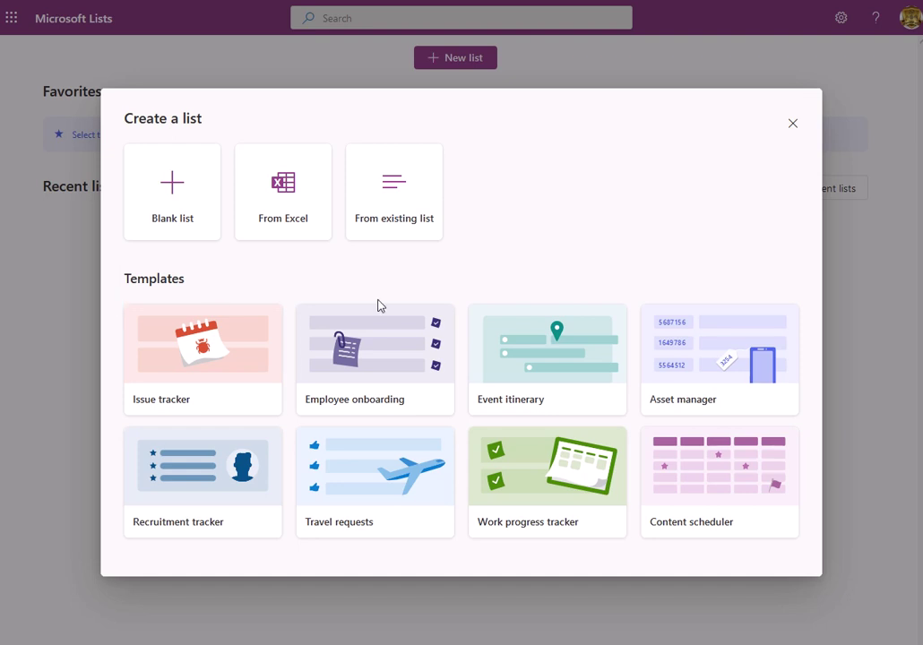
Preview several list templates and use the Event itinerary template for the new list.
left_click(504, 408)
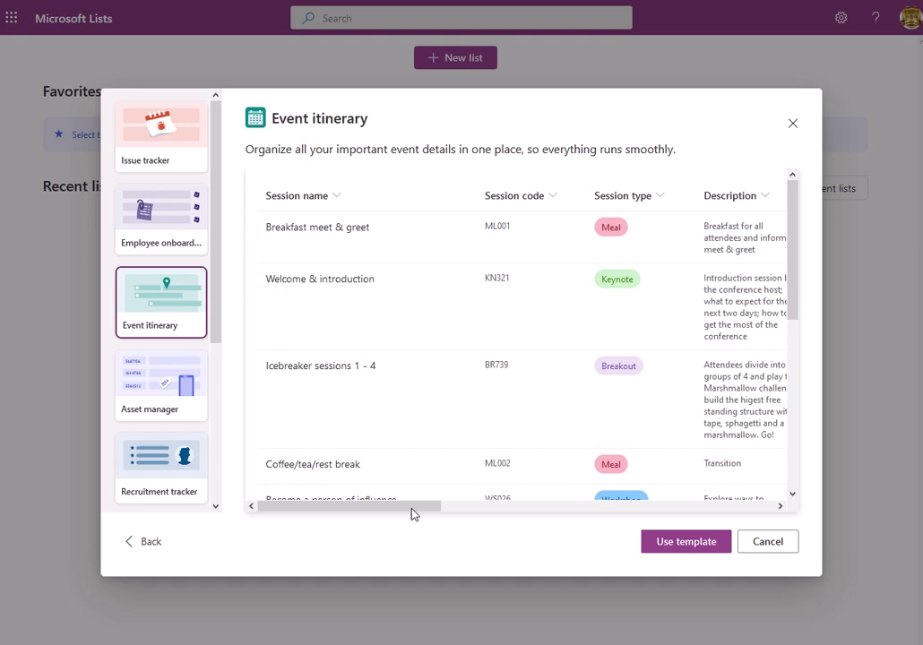
mouse_move(413, 509)
left_mouse_down()
mouse_move(554, 527)
mouse_move(657, 520)
mouse_move(406, 518)
left_mouse_up()
left_click_drag(796, 293, 817, 252)
left_click(153, 159)
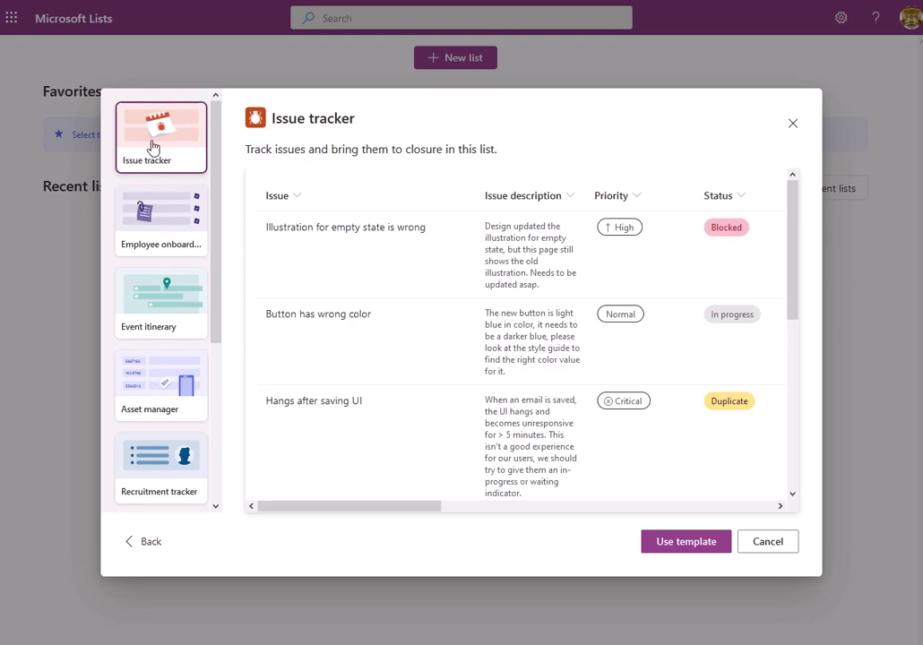
left_click(150, 217)
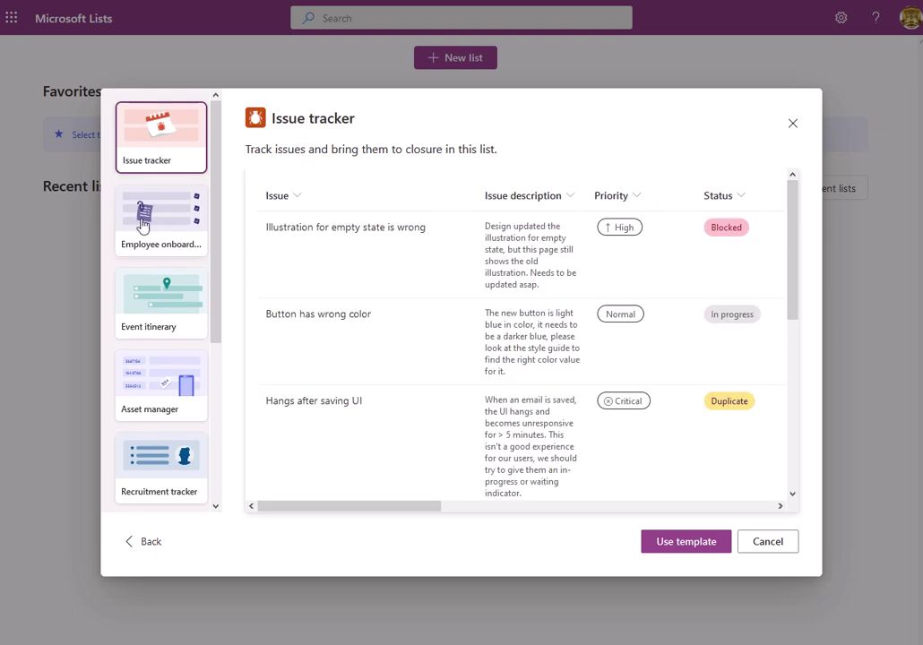
left_click(149, 408)
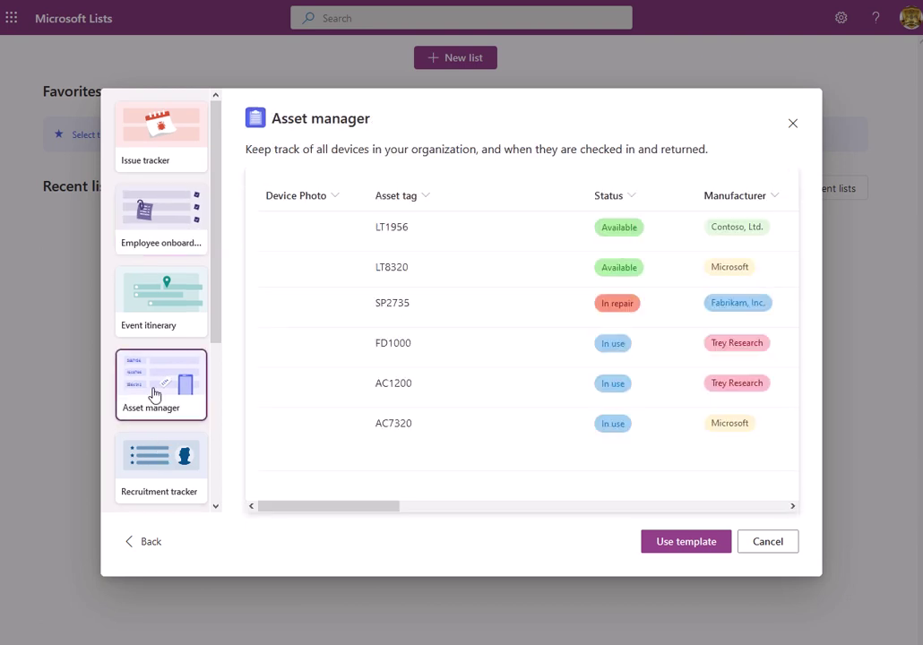
left_click(148, 303)
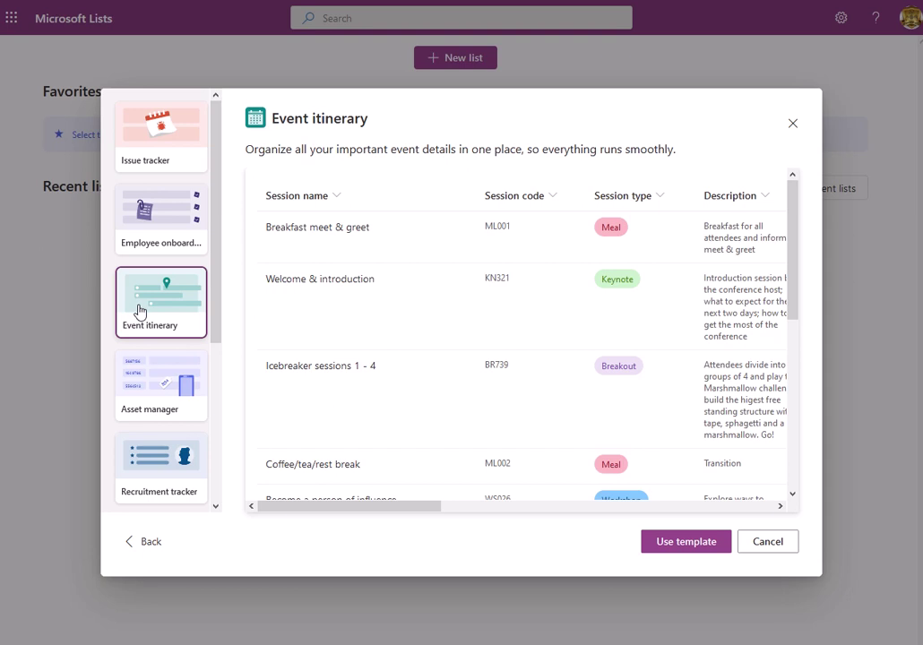
left_click(704, 545)
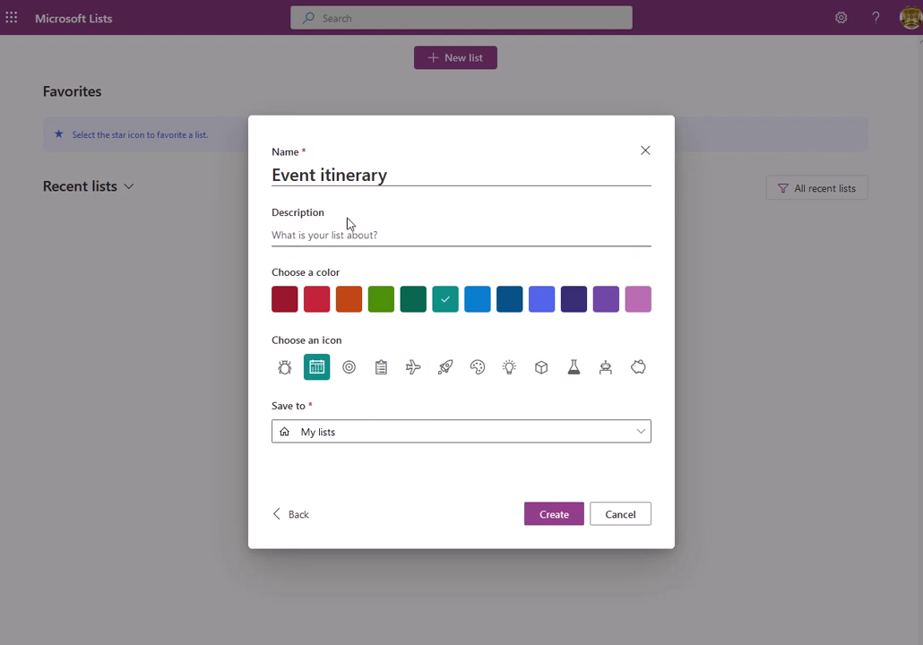
Name the new list "Event 365" and enter "office 365" as its description.
left_click(394, 175)
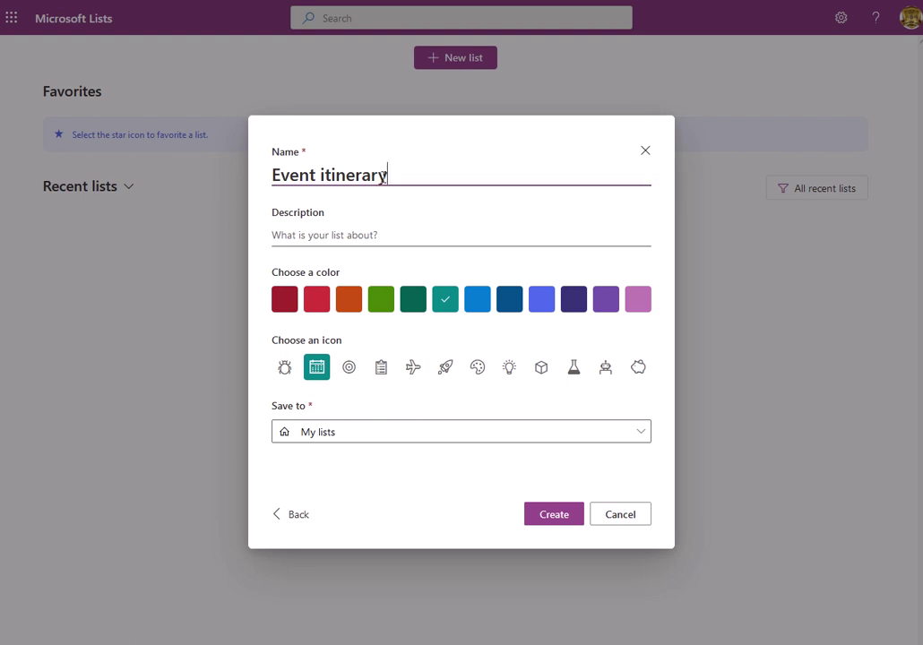
double_click(391, 176)
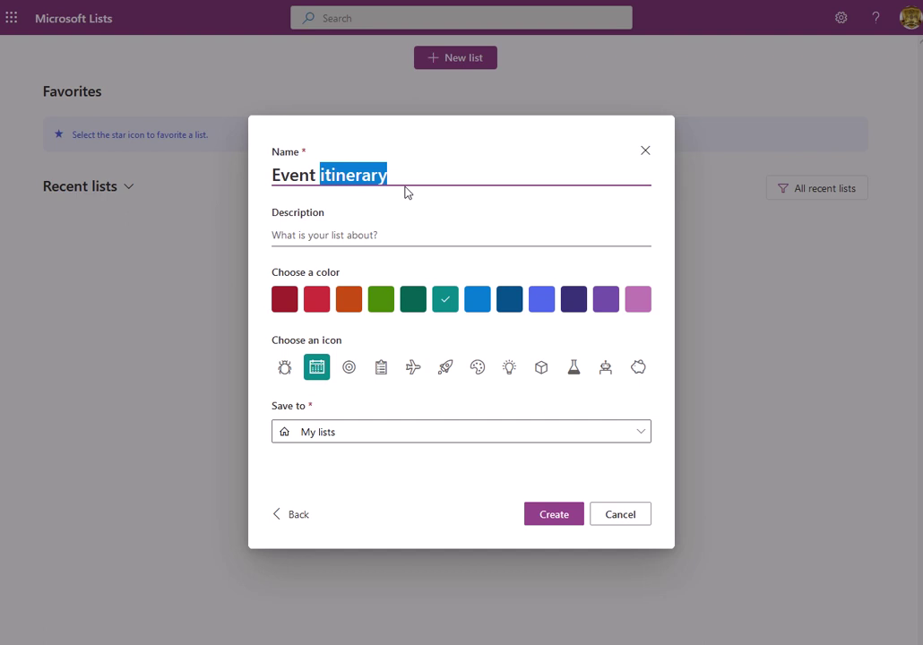
type("3365")
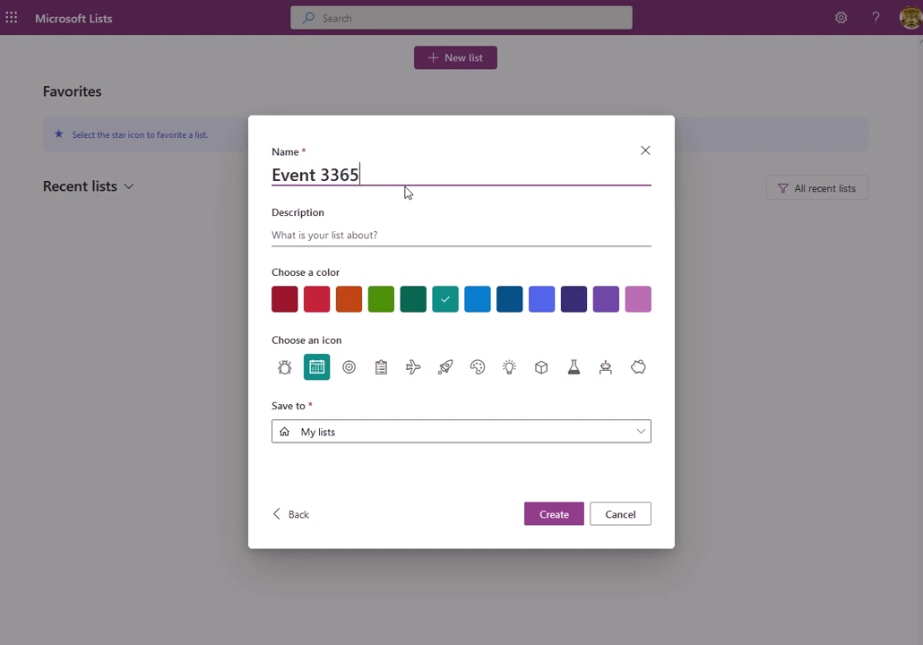
key("BackSpace")
key("BackSpace")
key("BackSpace")
key("BackSpace")
type("365")
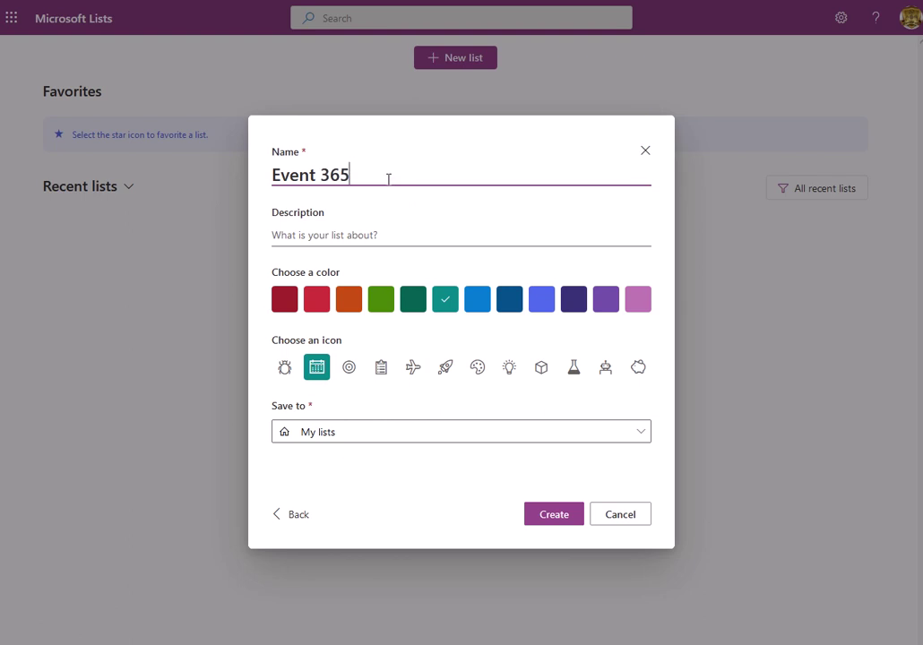
left_click(350, 234)
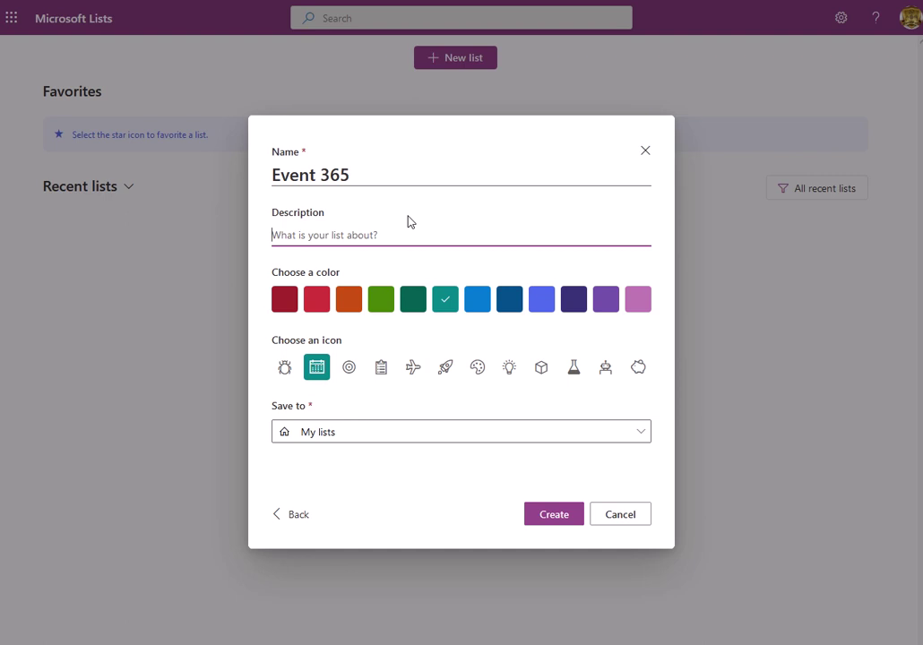
type("offi")
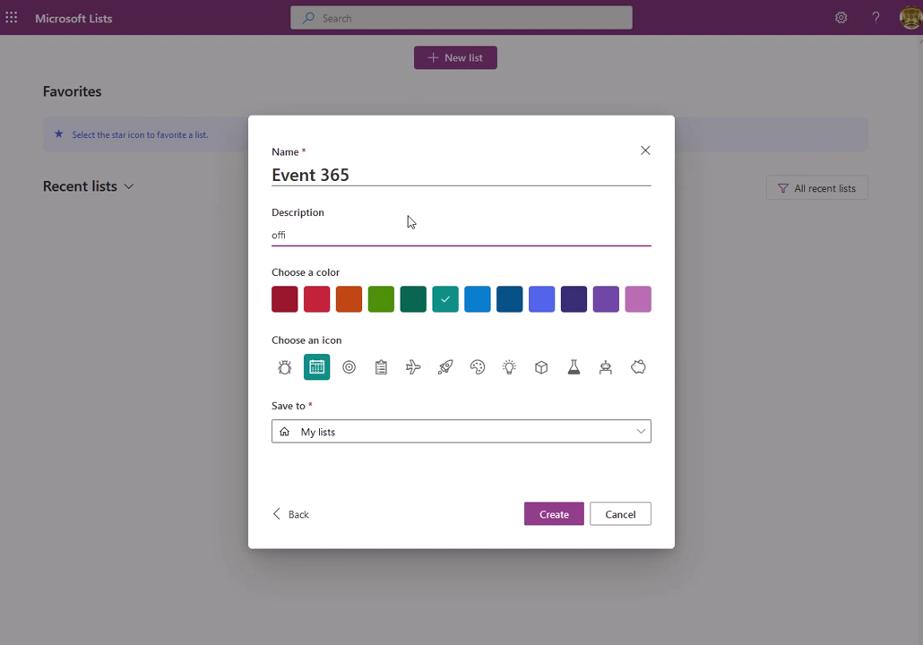
type("ce 365")
Create the list in My lists with the pink color and rocket icon, and mark it as a favorite.
left_click(629, 309)
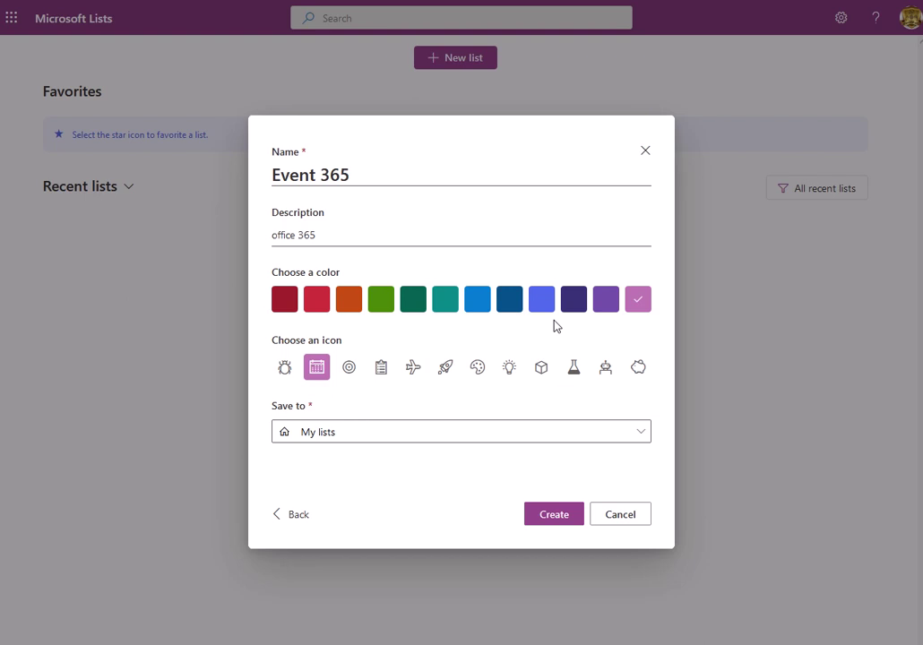
left_click(446, 371)
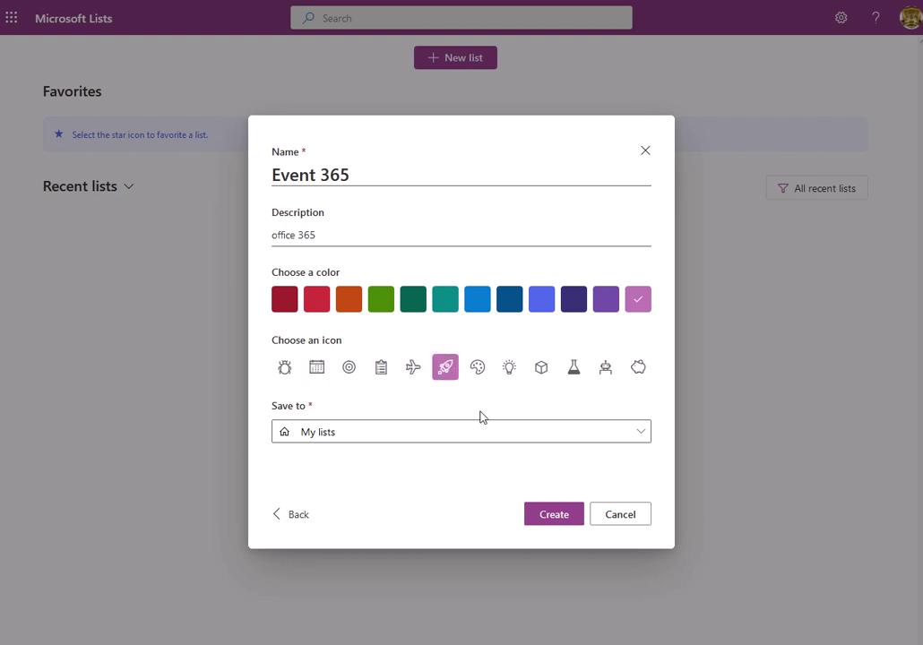
left_click(640, 435)
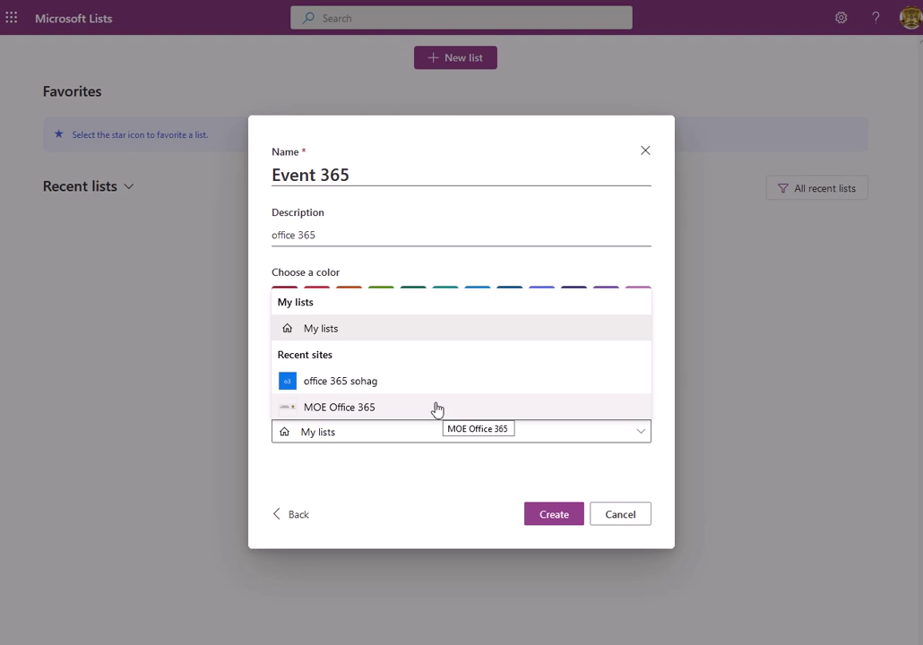
left_click(377, 330)
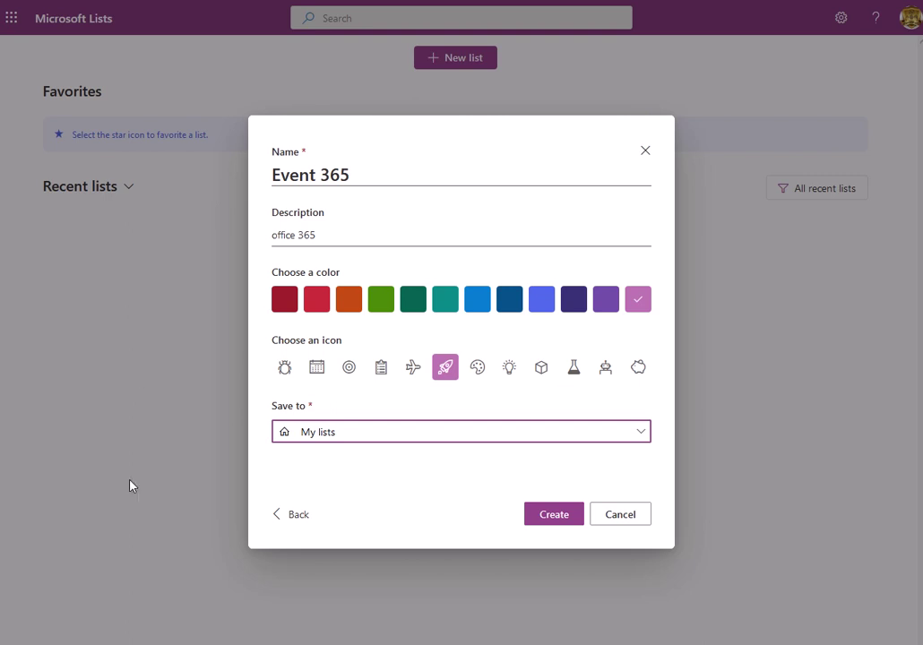
left_click(556, 520)
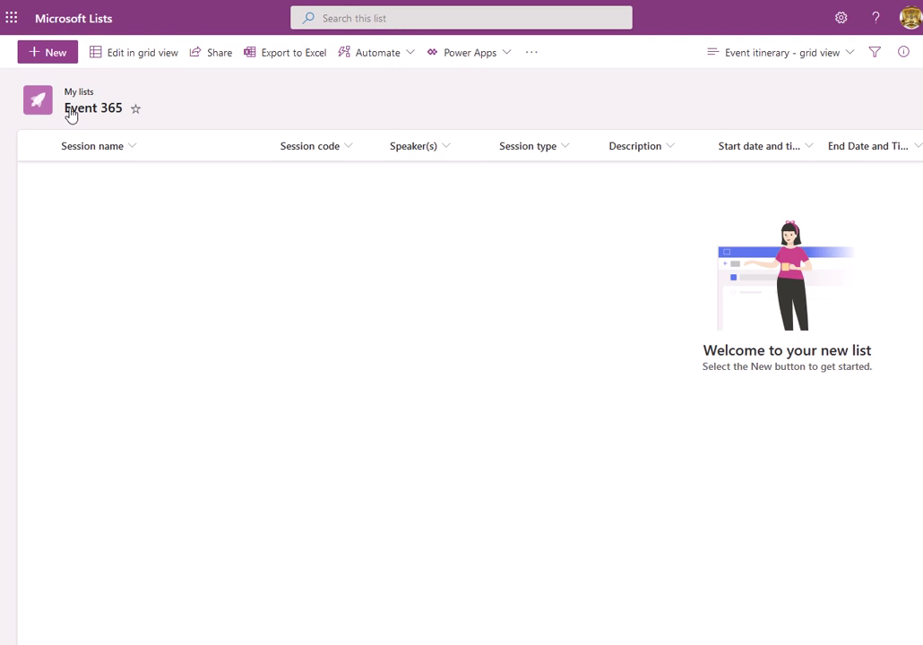
left_click(137, 110)
Examine the sorting, filtering, grouping and totals options of the Session name and Session code columns.
left_click(130, 148)
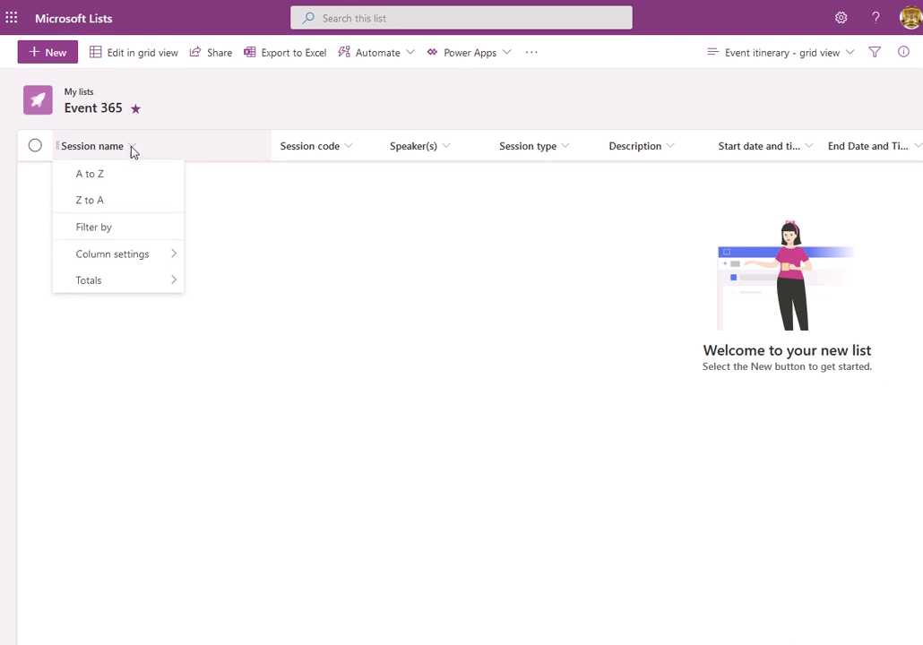
left_click(353, 150)
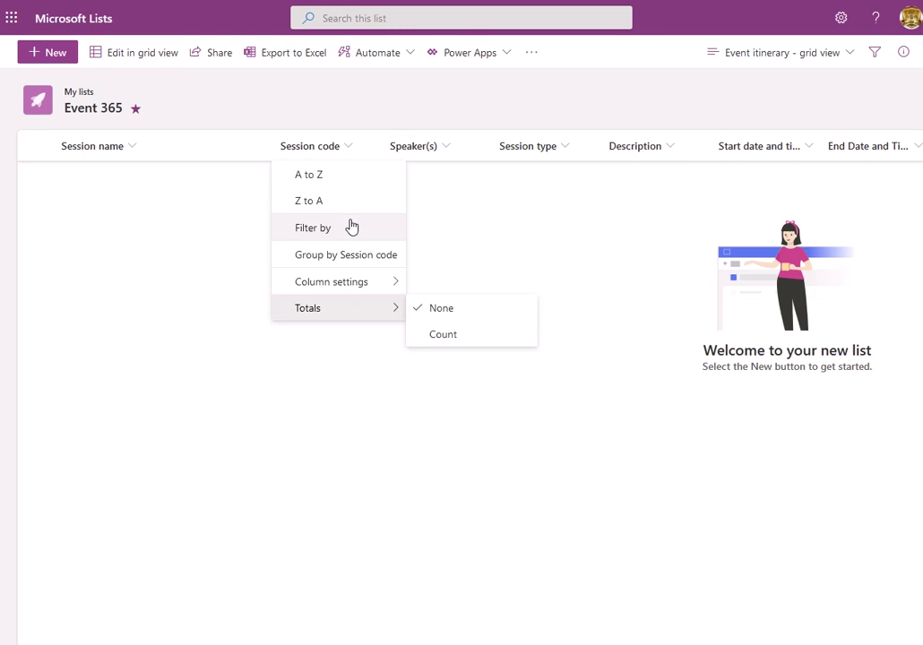
left_click(291, 464)
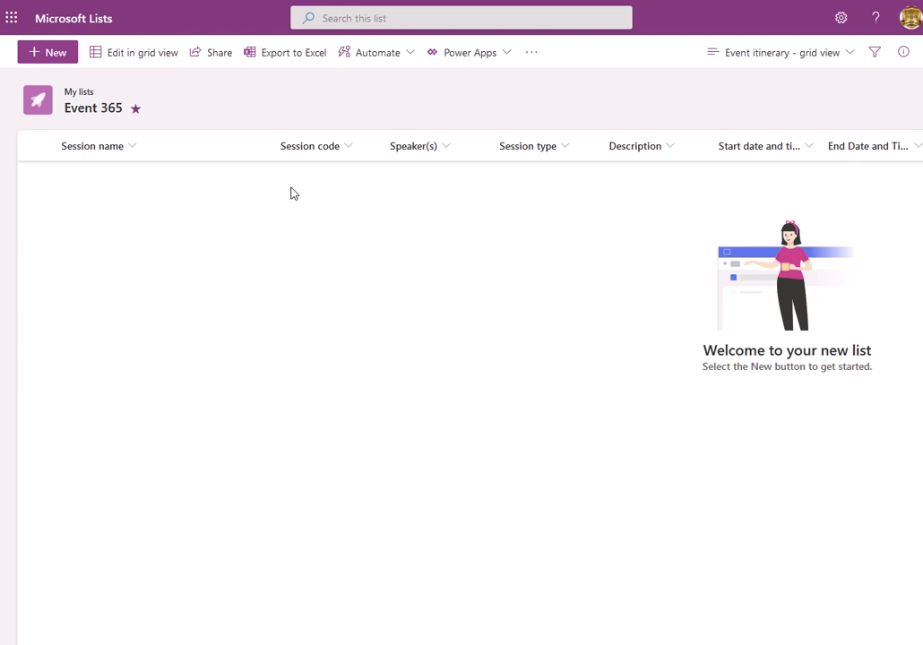
left_click(324, 150)
left_click(319, 150)
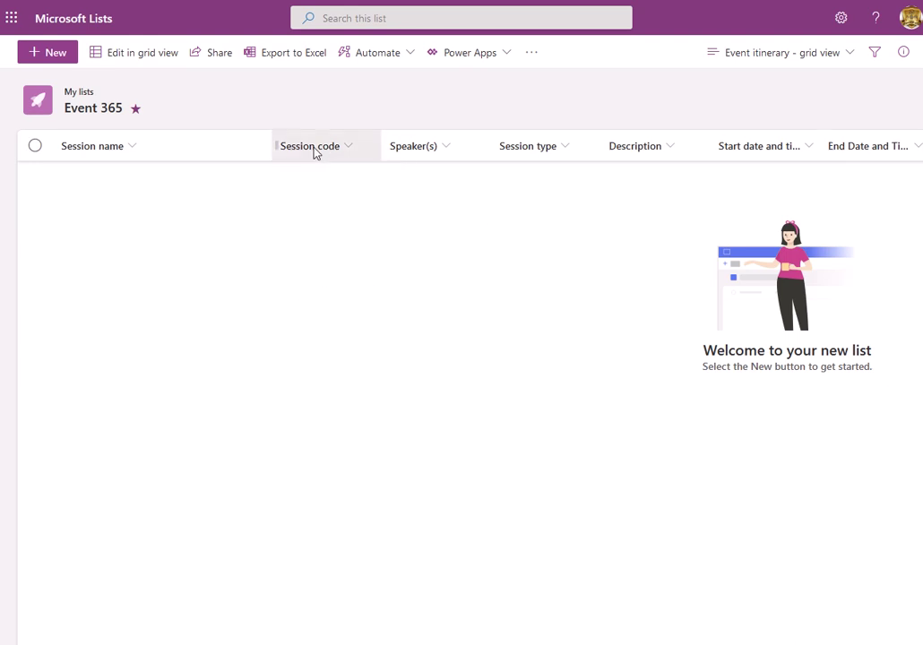
left_click(319, 150)
left_click(305, 149)
left_click(292, 151)
left_click(281, 149)
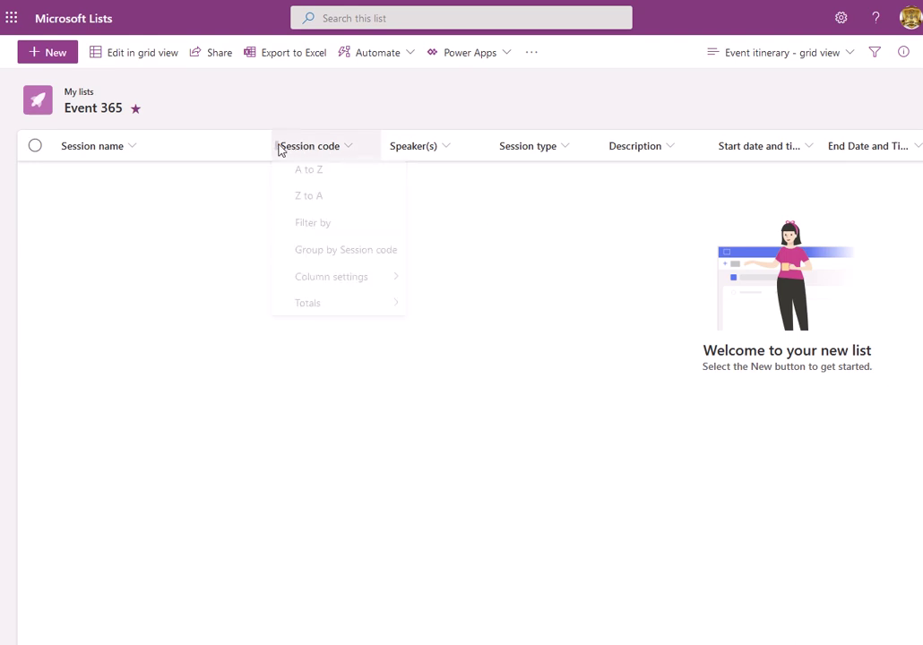
left_click(317, 153)
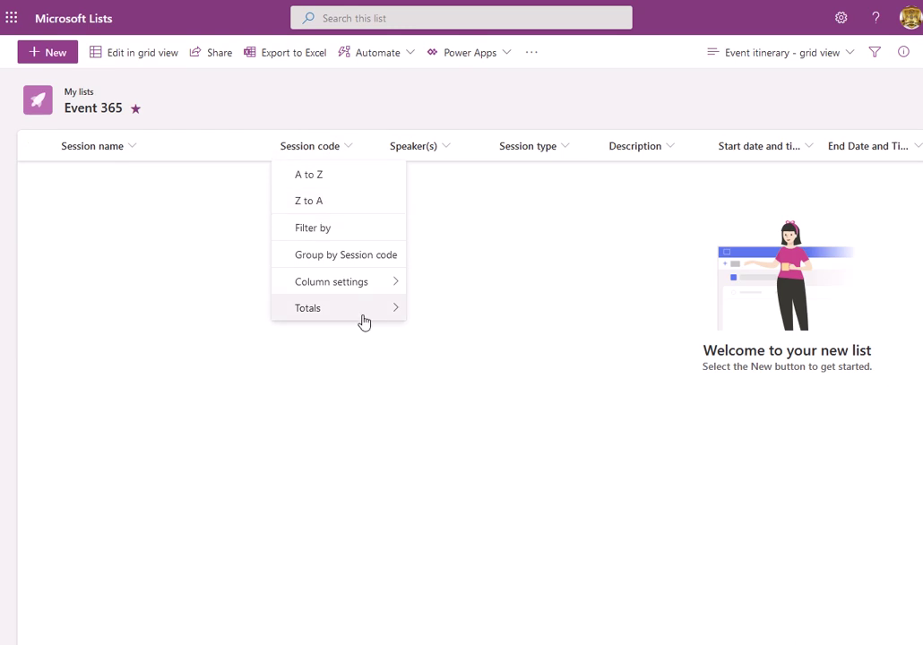
left_click(449, 257)
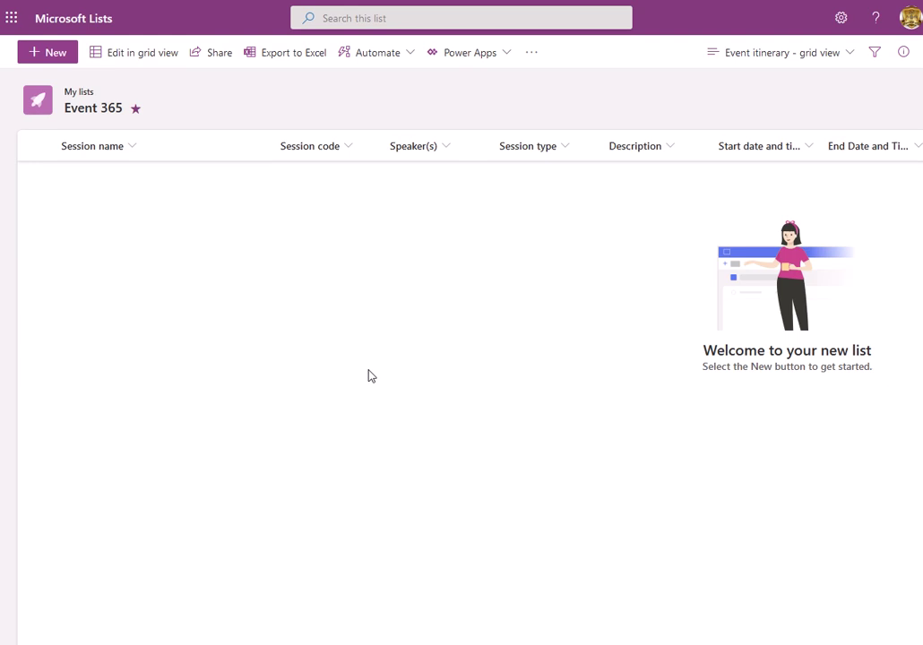
Switch the list to grid editing and add an item with the session name "stream".
left_click(142, 53)
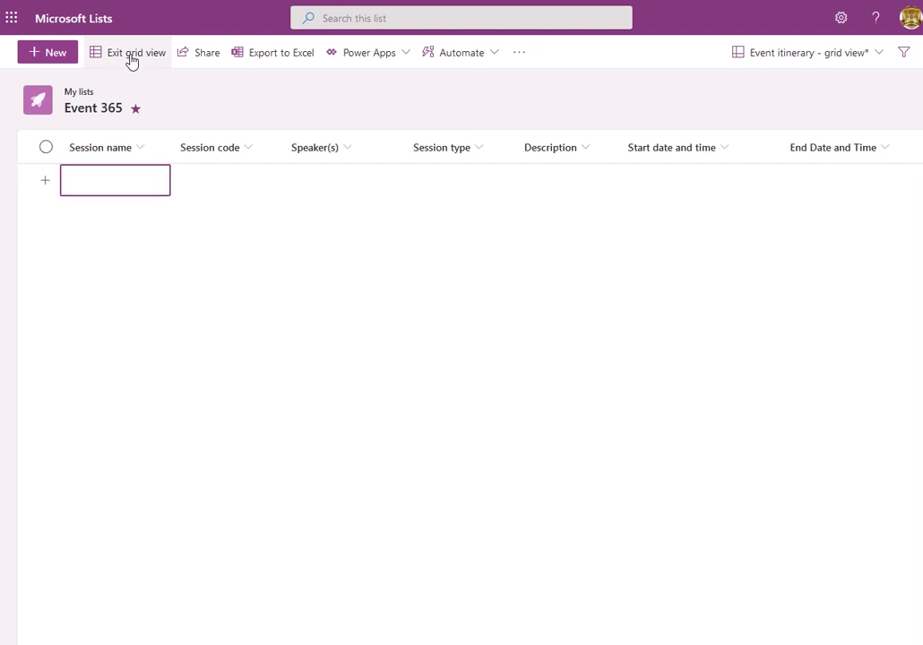
left_click(111, 181)
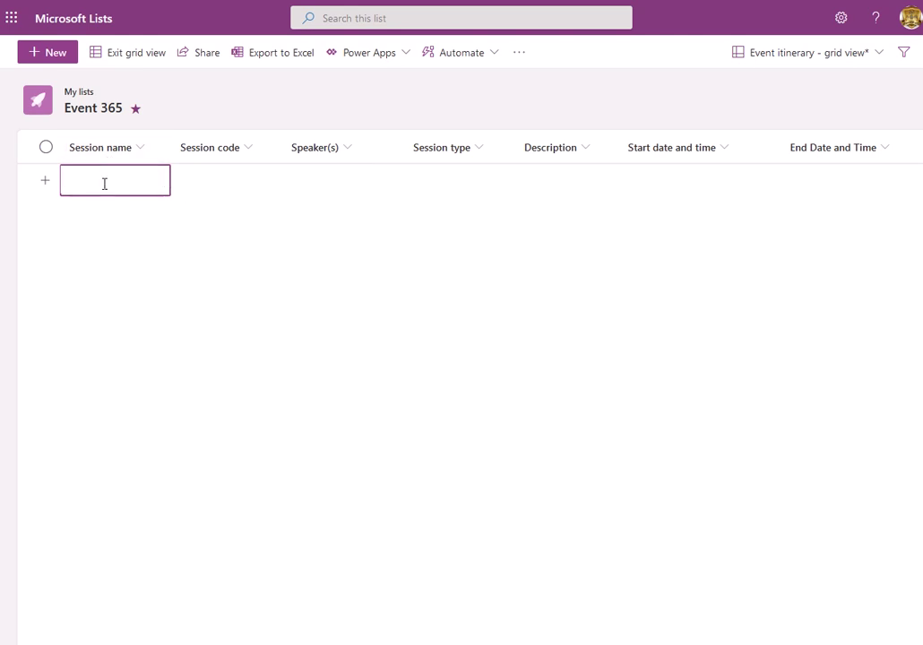
left_click(104, 184)
type("stream")
left_click(252, 156)
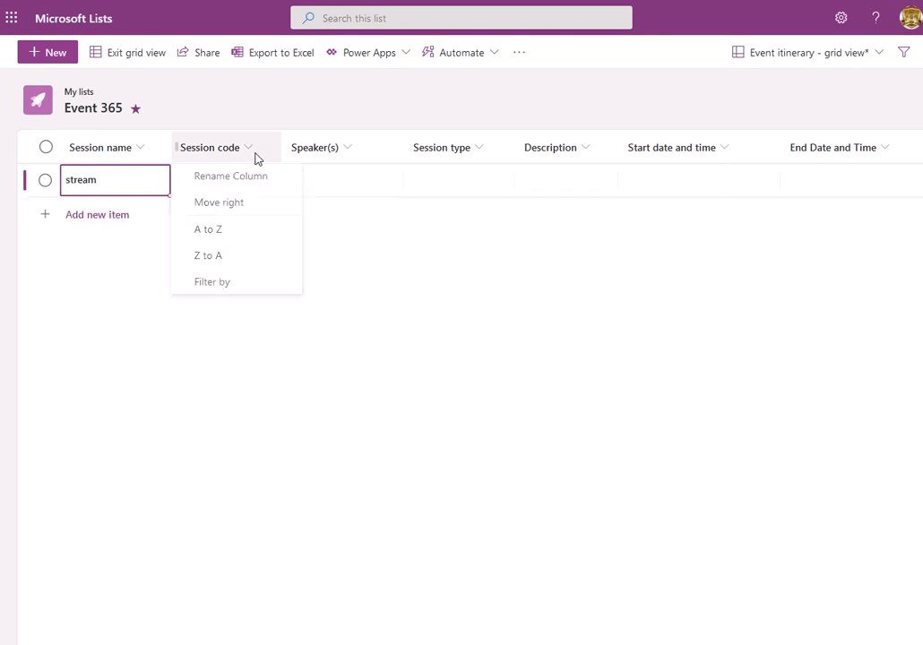
left_click(151, 183)
Enter 21231 as the session code of the stream item.
left_click(224, 188)
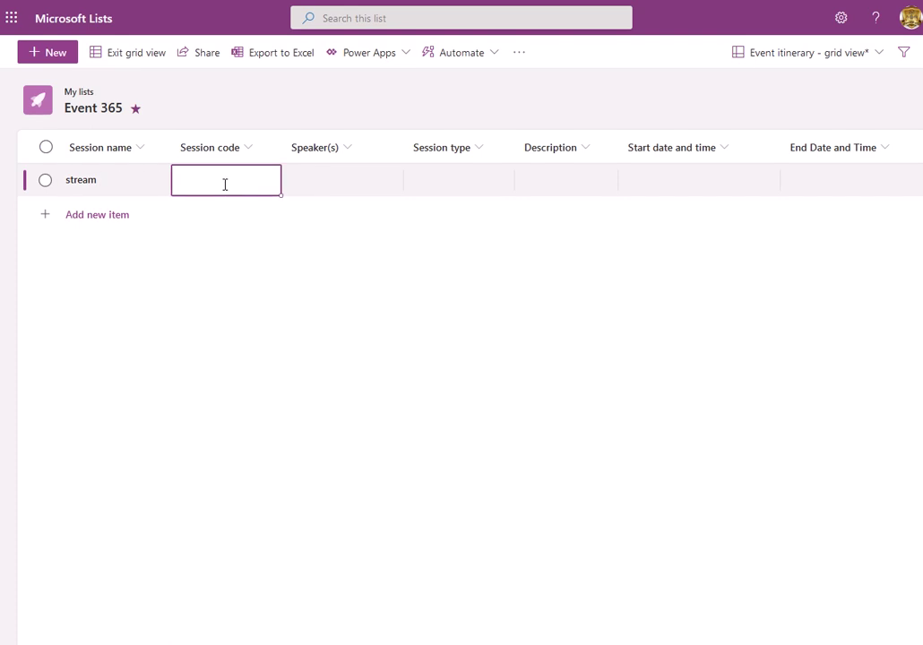
left_click(241, 185)
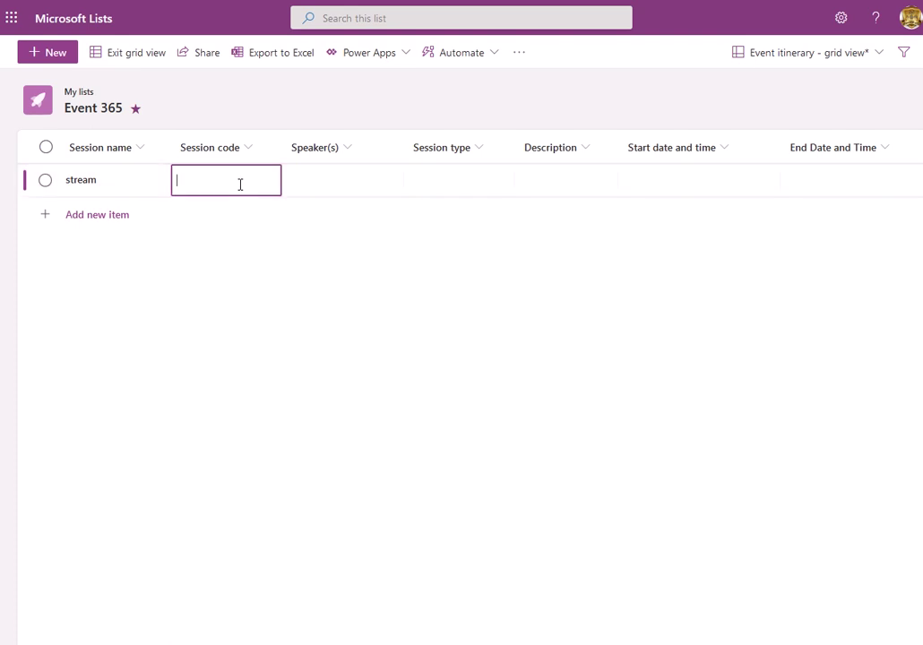
type("21231")
Set the Speaker(s) field of the stream item to the suggested contact by searching for the person's name.
left_click(329, 178)
left_click(307, 179)
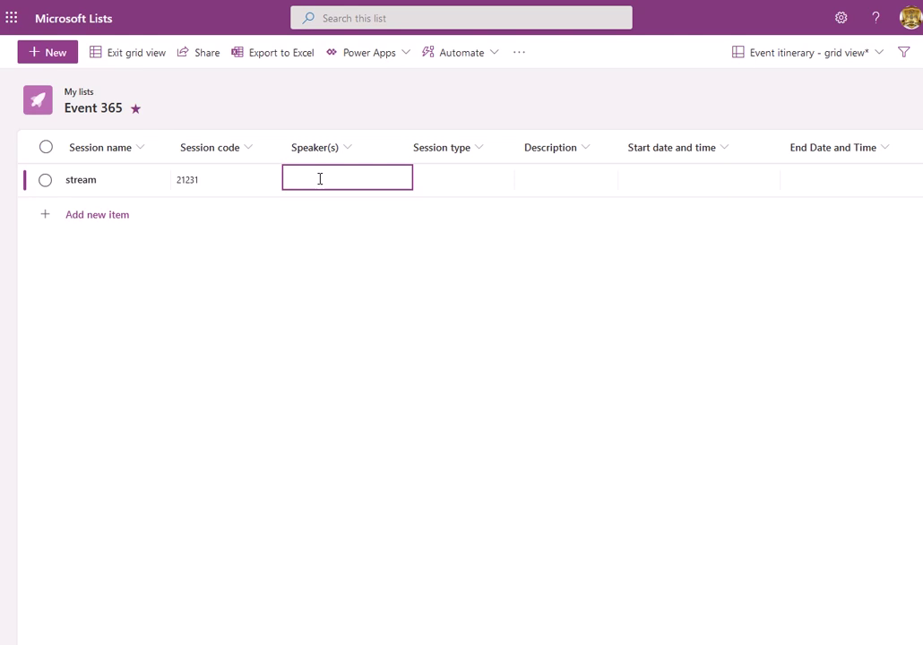
type("seh")
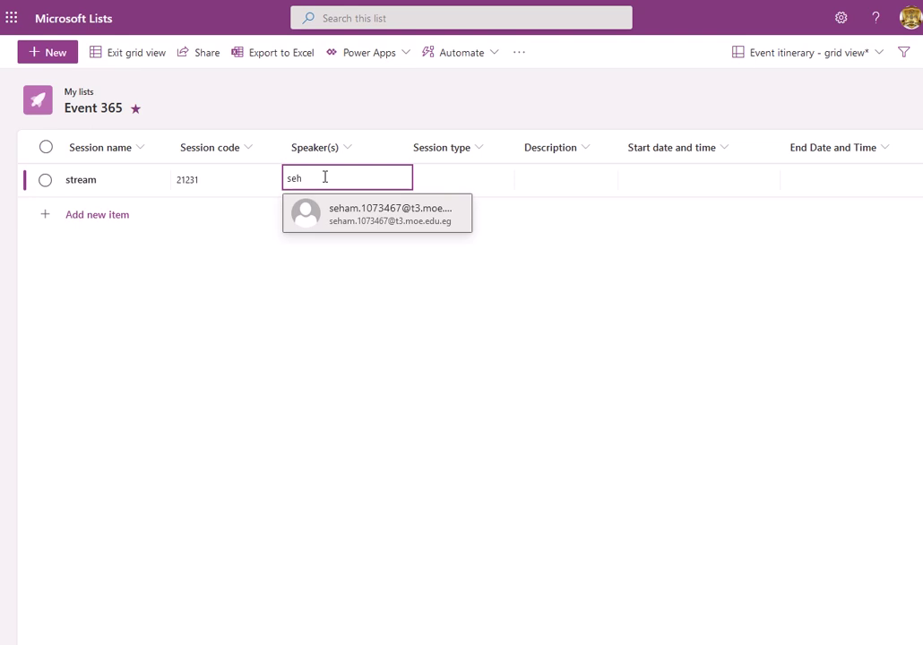
left_click(368, 220)
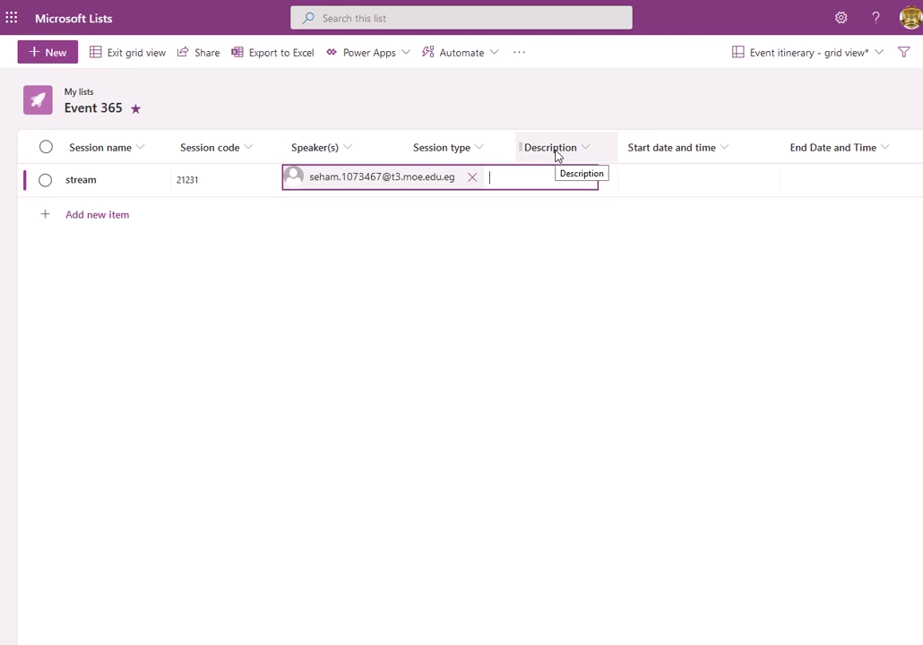
Examine the Start date and time column options and the date picker in the stream item.
left_click(724, 154)
left_click(640, 186)
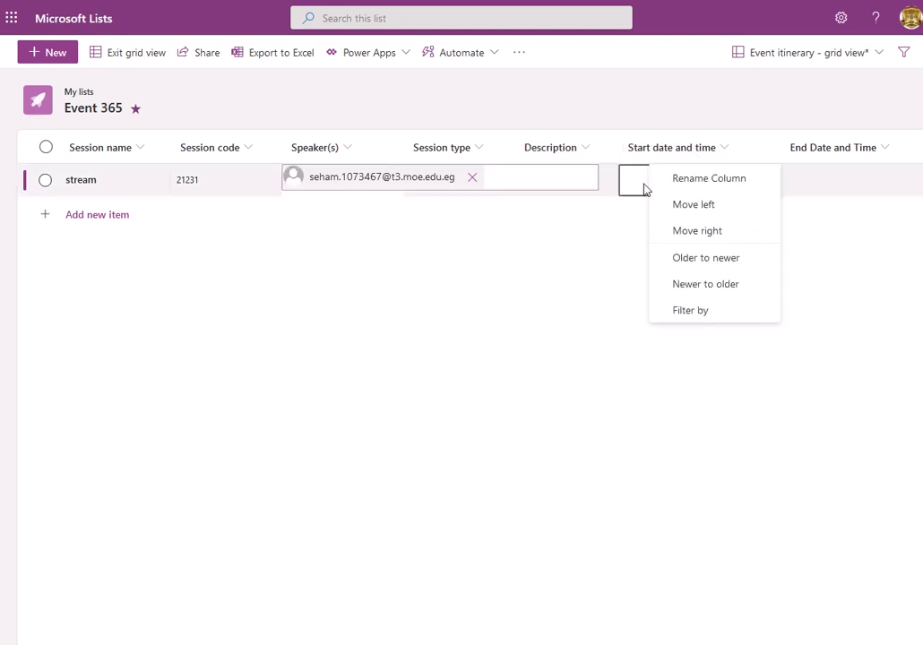
left_click(642, 181)
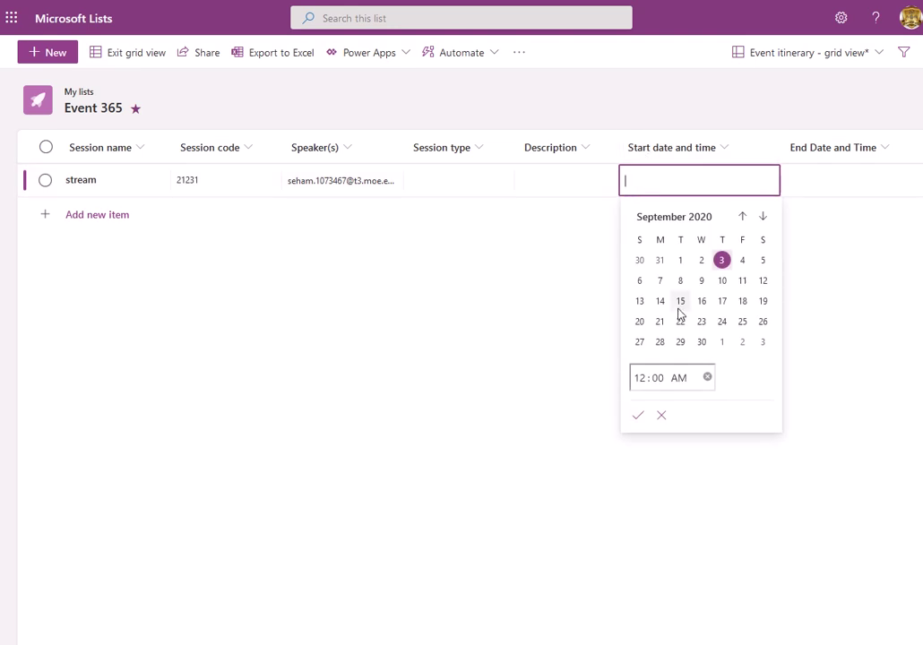
left_click(830, 188)
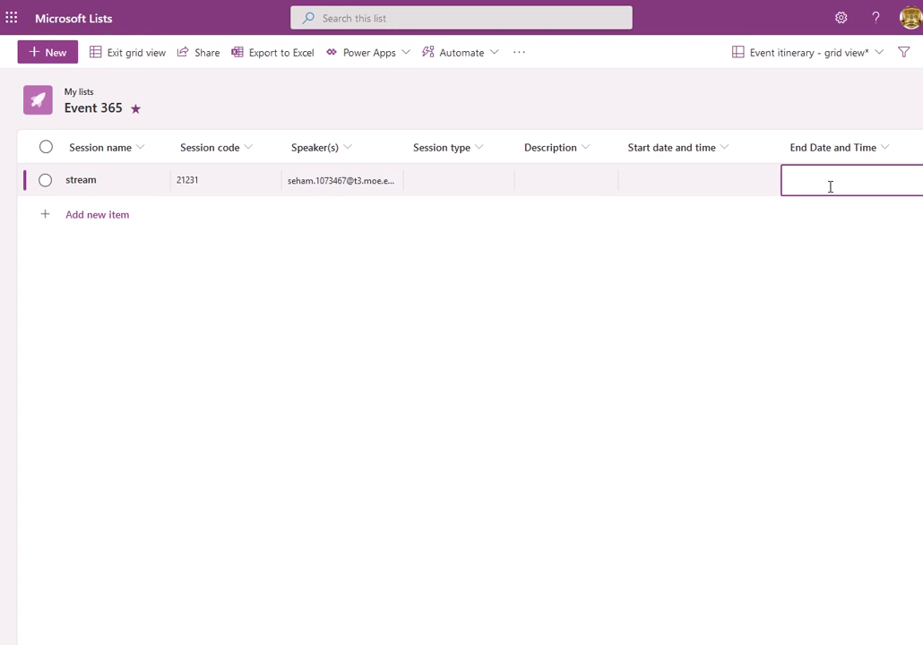
Add a new blank item below the stream item.
left_click(88, 204)
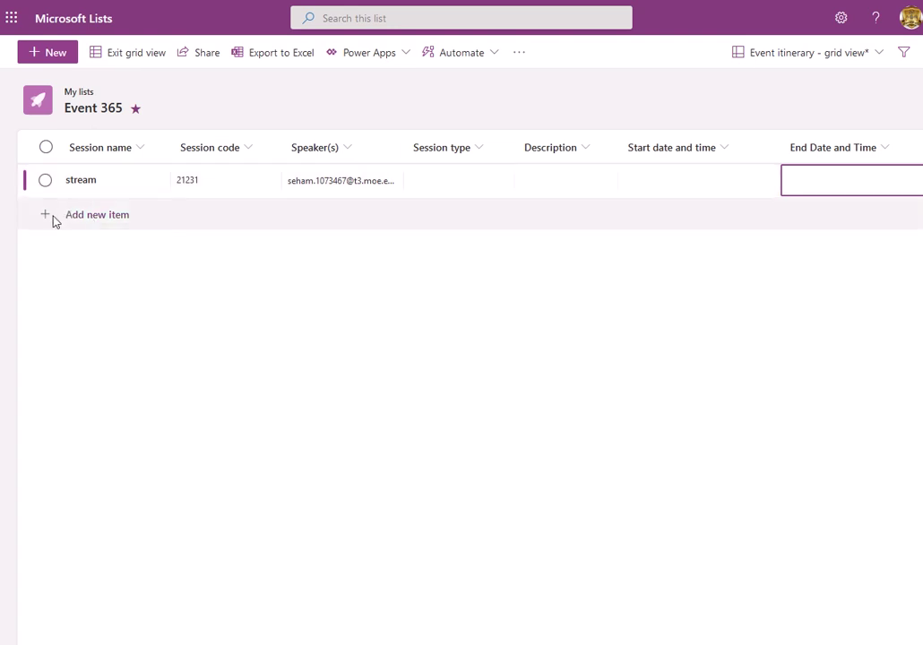
left_click(86, 216)
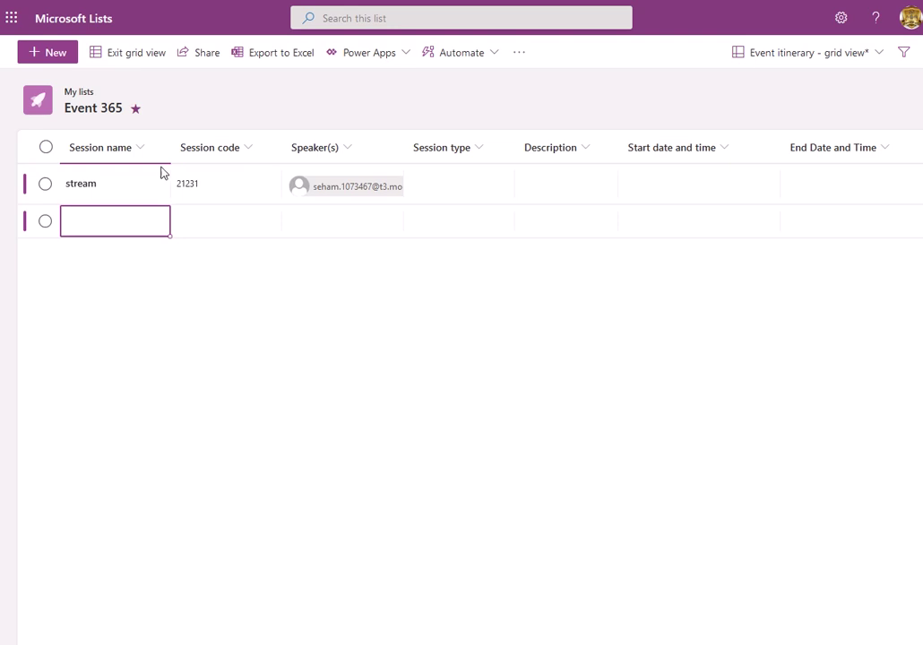
Look up the contact in the list's sharing settings and examine the available permission levels without granting access.
left_click(198, 54)
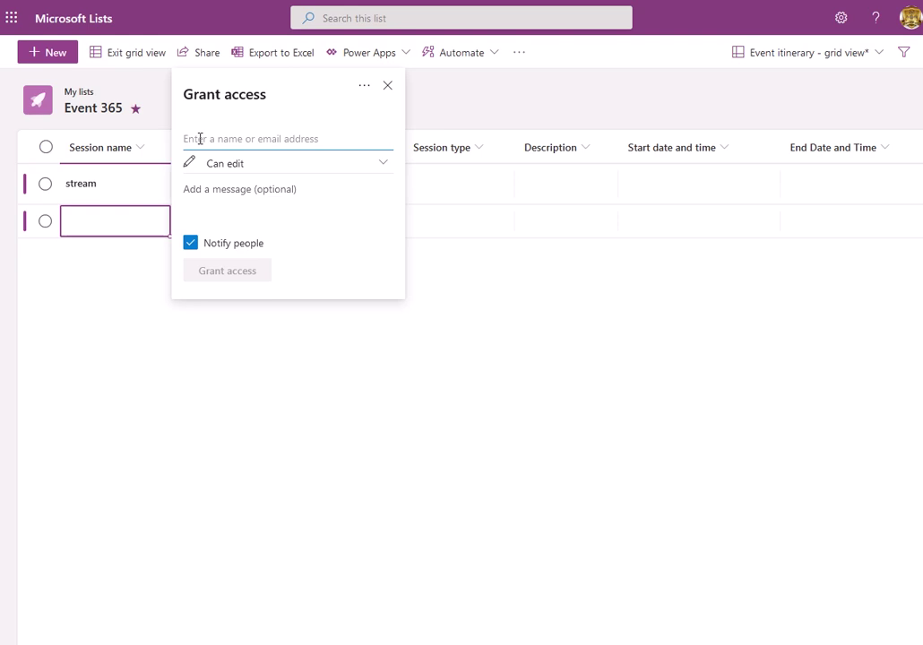
type("s")
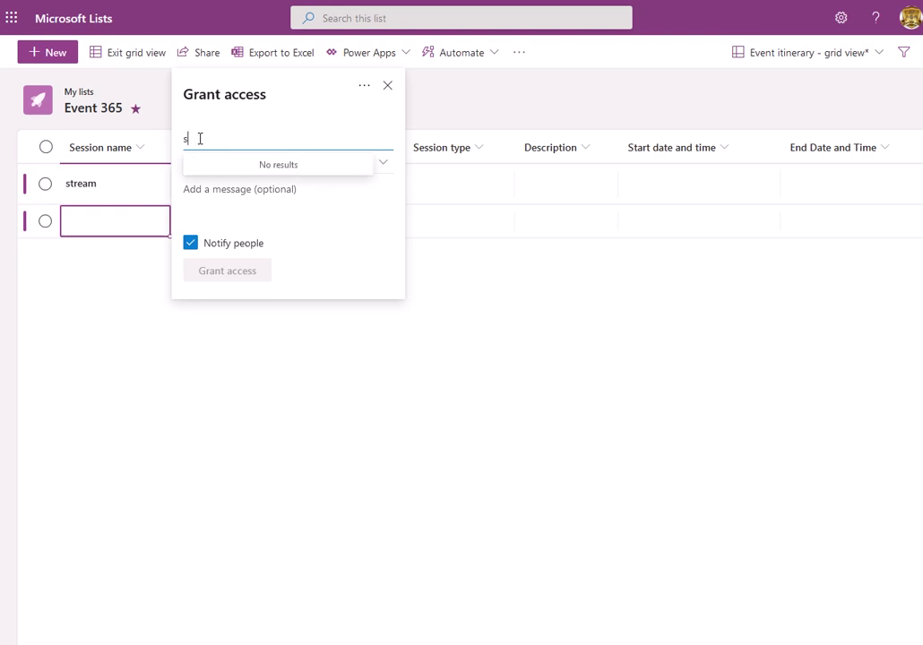
type("eham")
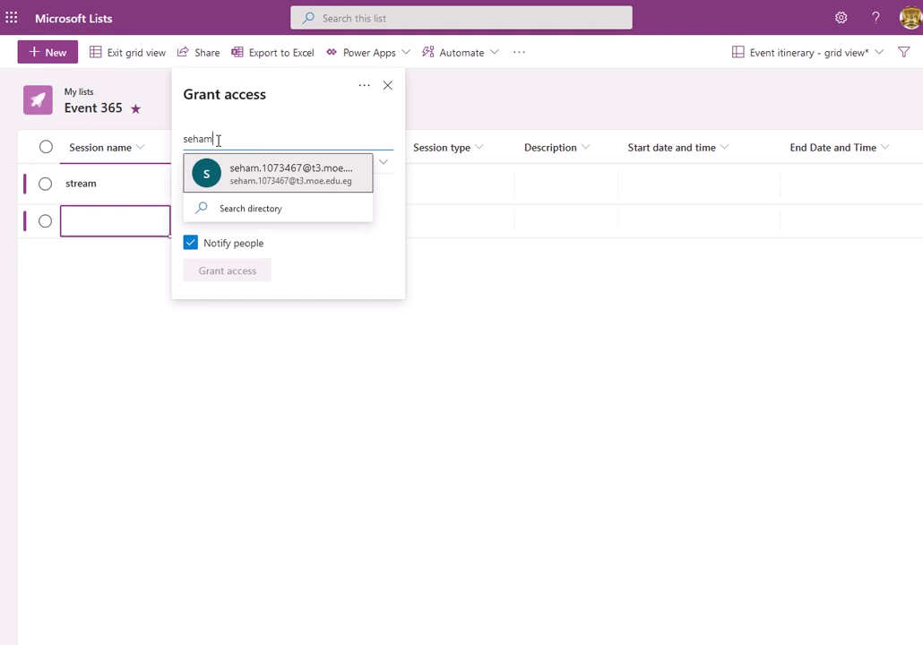
left_click(282, 178)
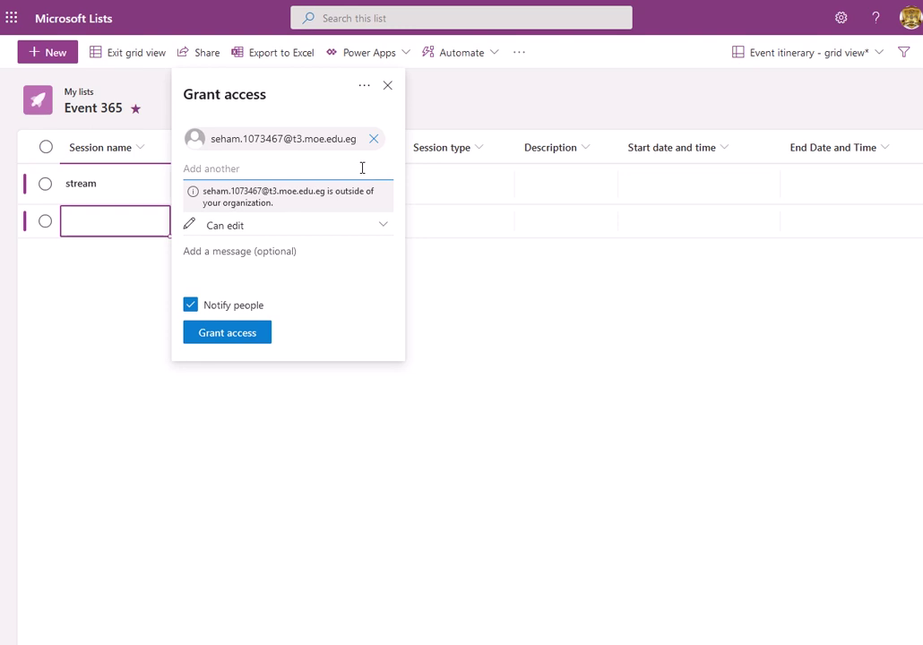
left_click(384, 228)
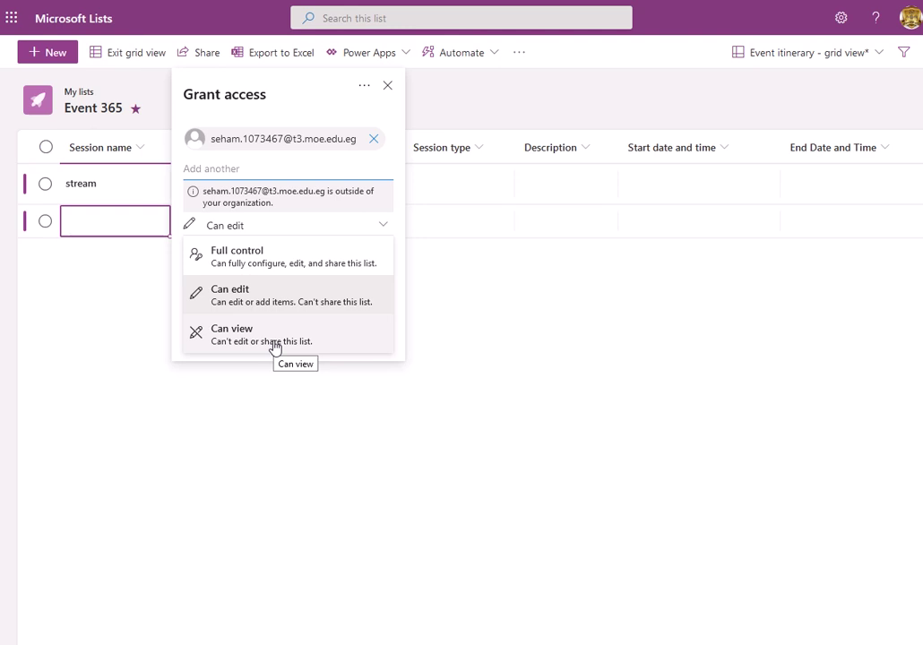
left_click(457, 351)
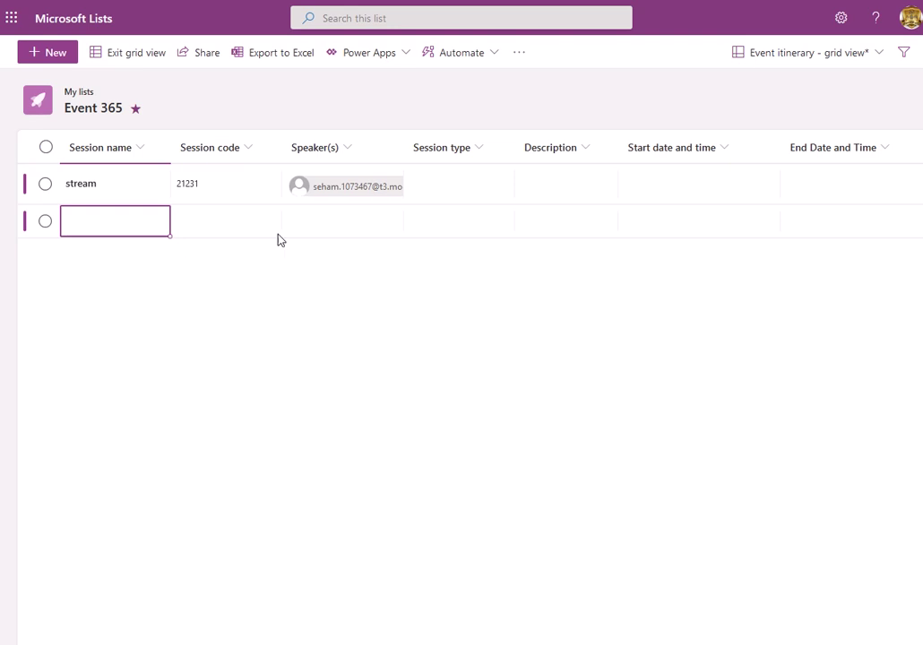
Try to export the Event 365 list to Excel and dismiss the browser's pop-up notice.
left_click(277, 54)
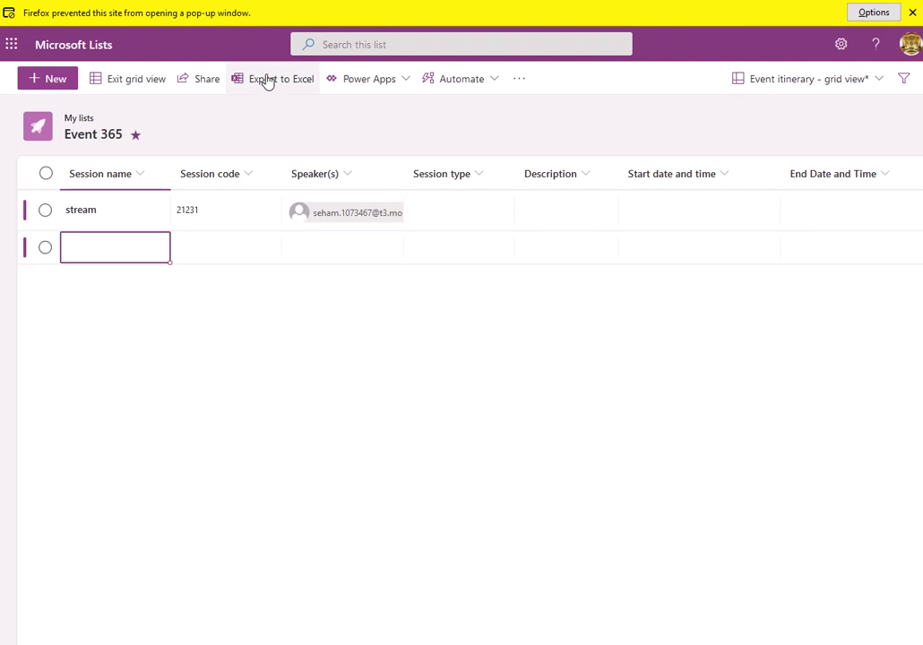
left_click(911, 15)
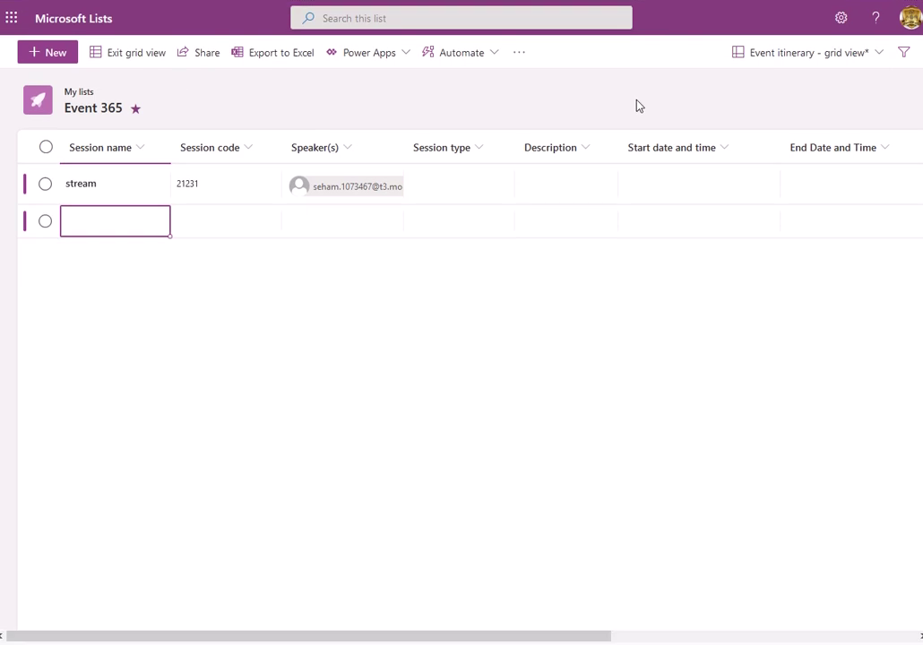
left_click(259, 68)
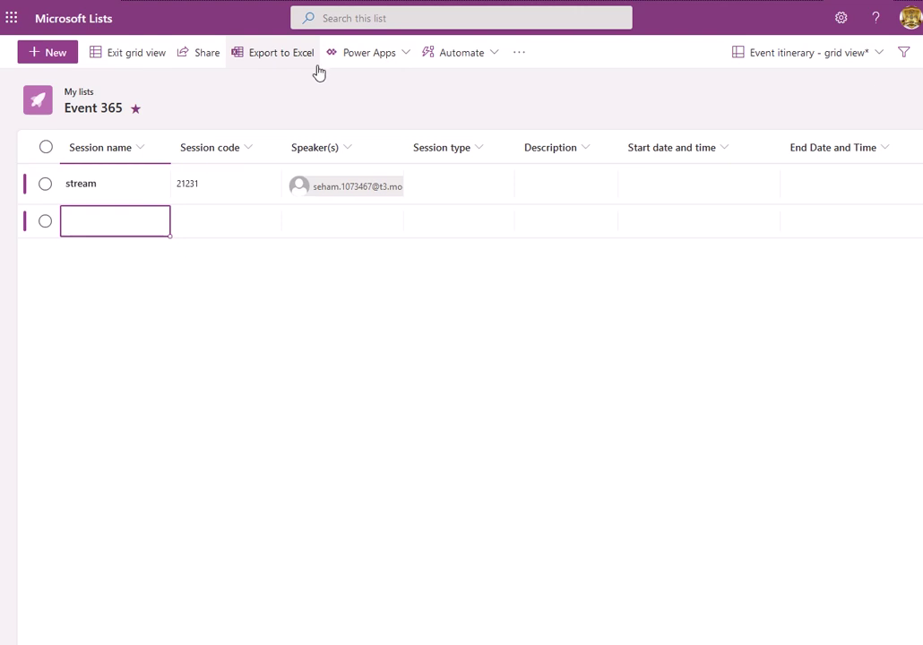
Examine the Power Apps, Power Automate and alert options available for the Event 365 list.
left_click(406, 55)
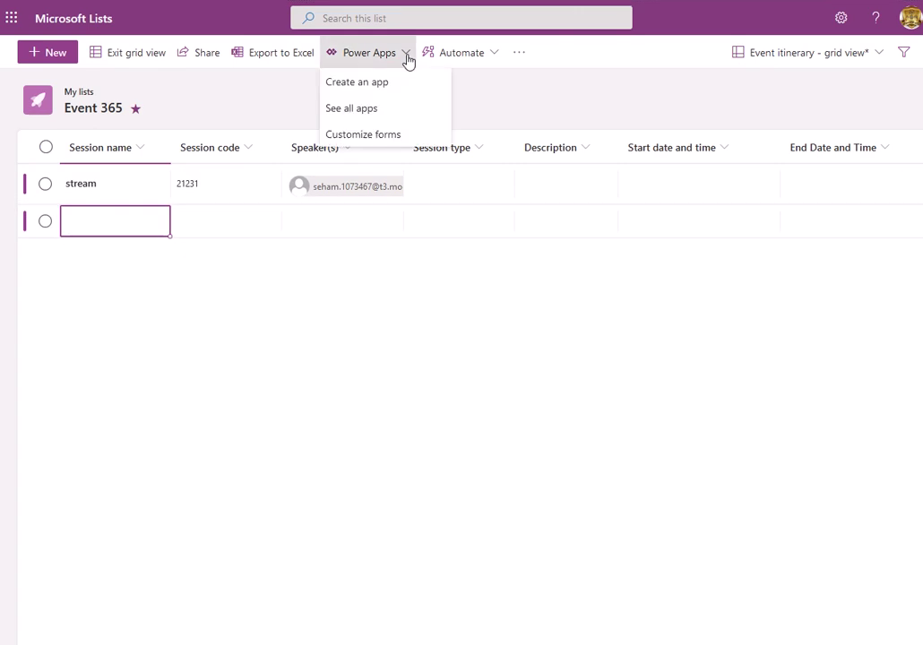
left_click(491, 55)
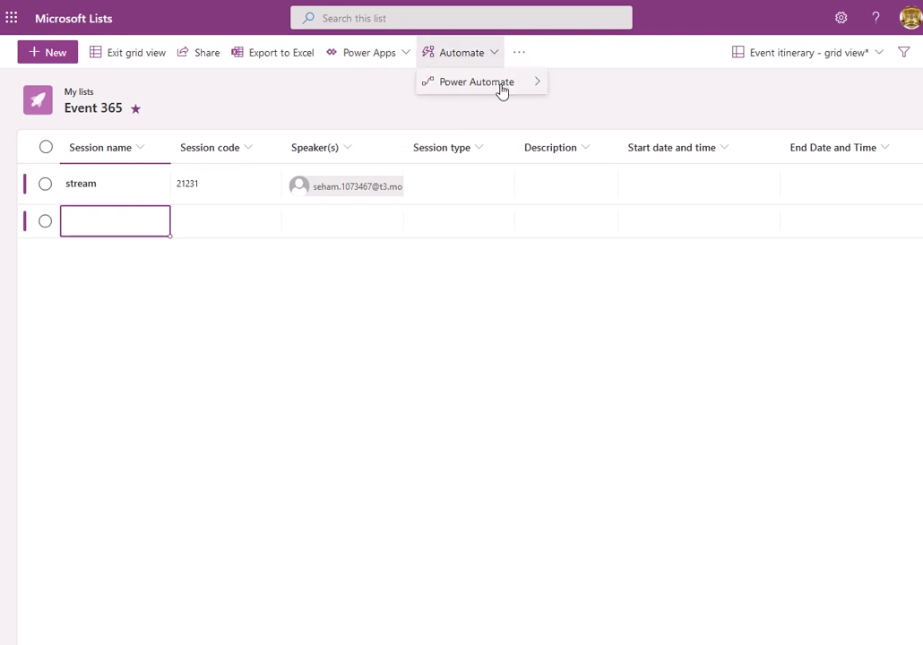
mouse_move(504, 89)
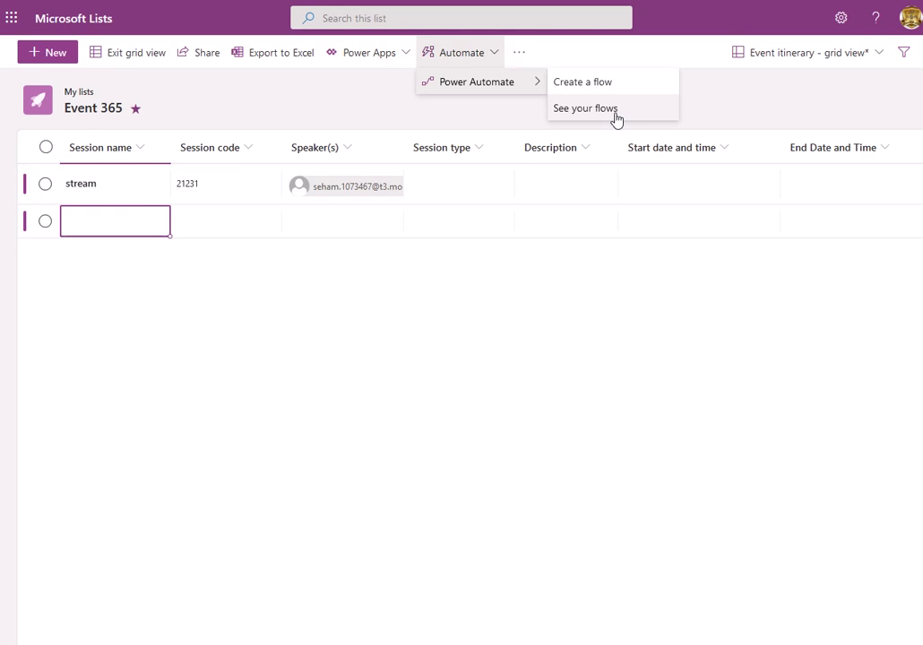
left_click(509, 111)
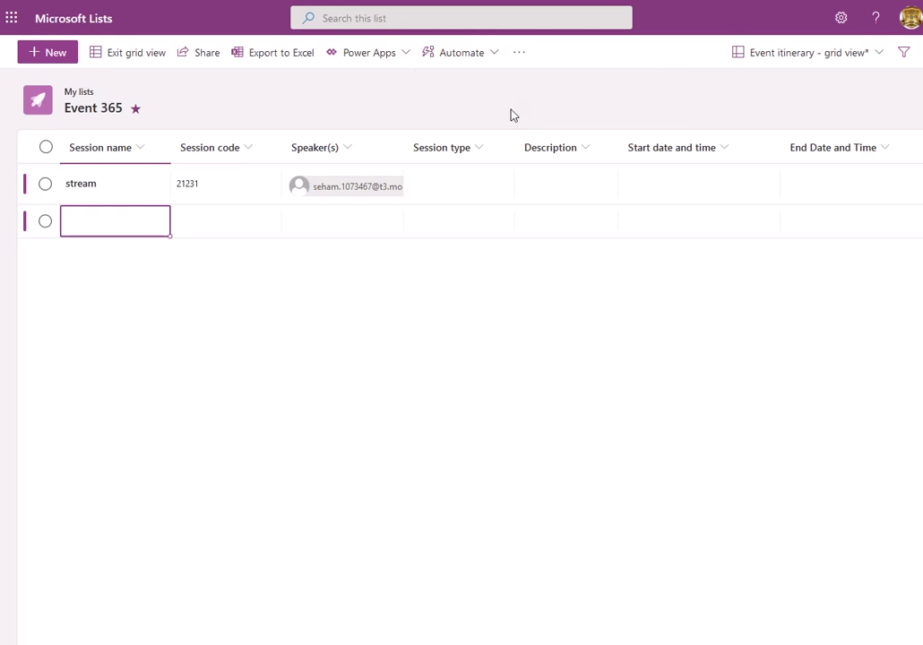
left_click(520, 58)
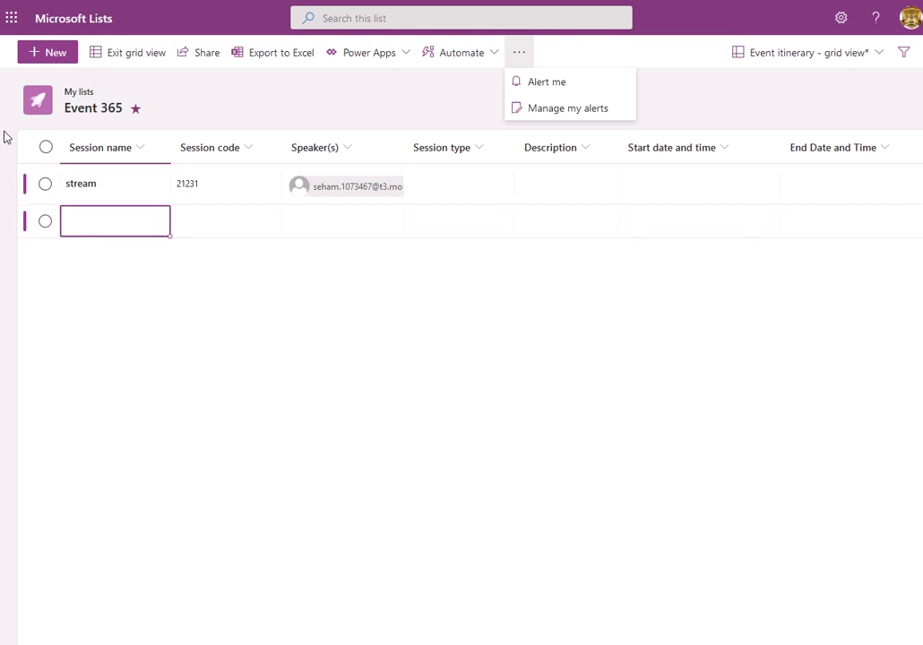
Return to the lists overview and customize the Event 365 list with the green color and light bulb icon.
left_click(81, 20)
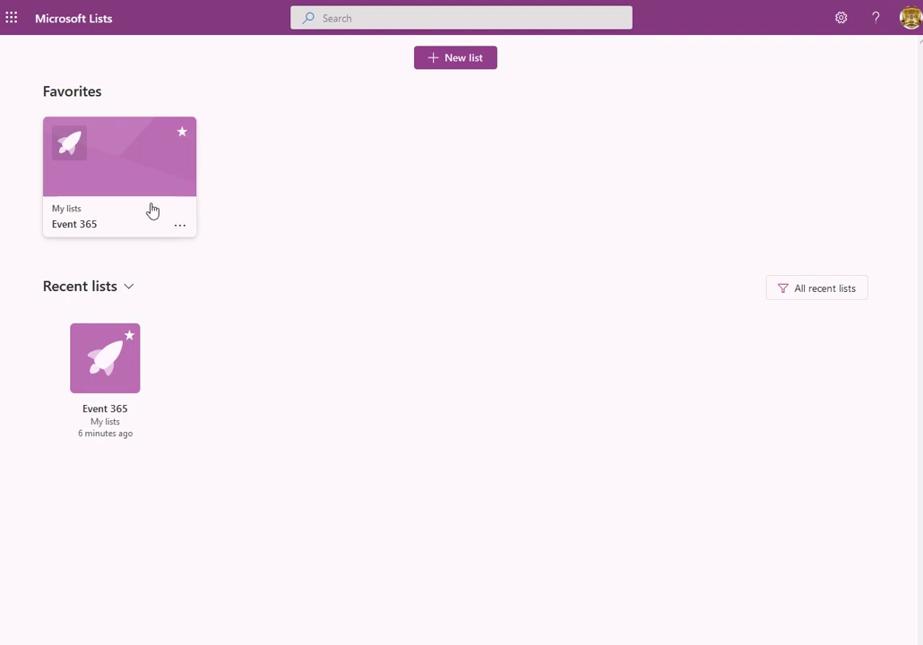
left_click(180, 229)
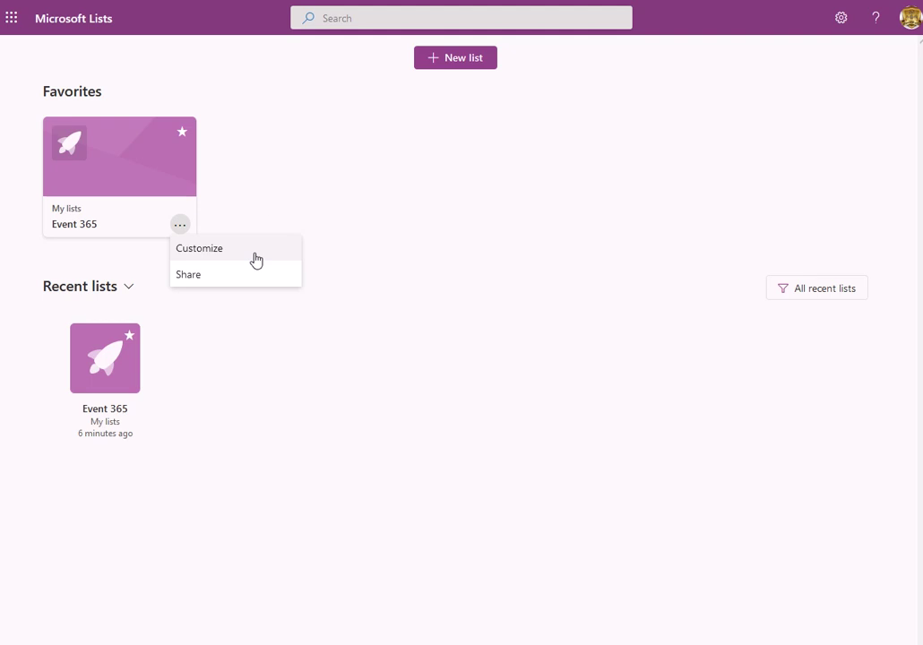
left_click(266, 225)
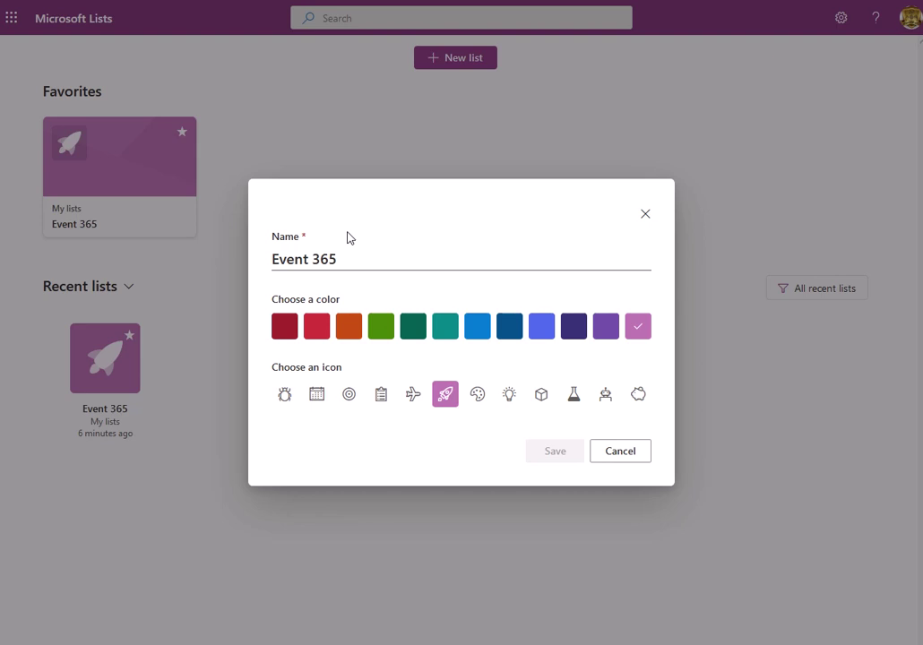
left_click(339, 260)
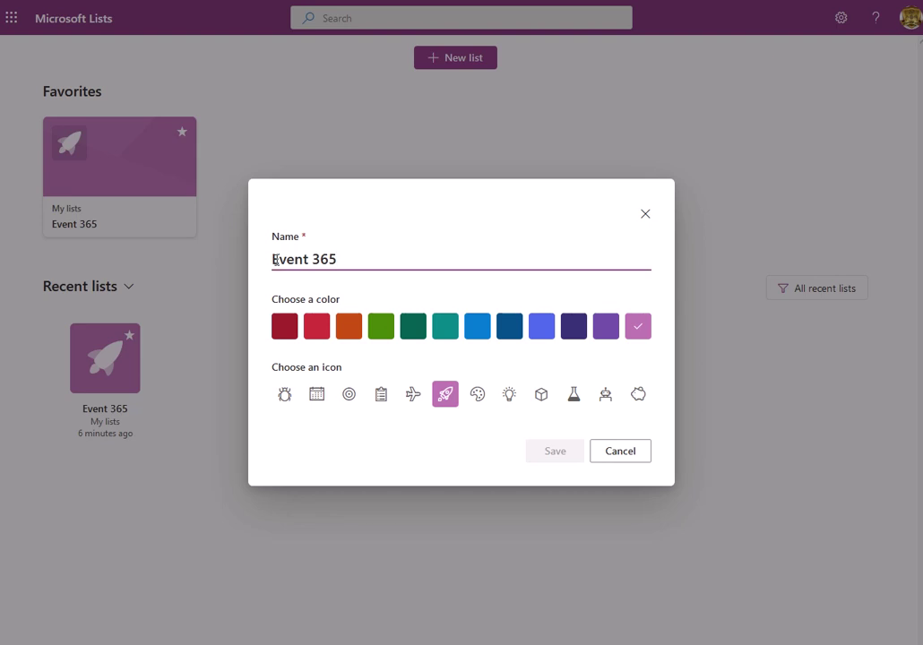
left_click_drag(337, 260, 269, 259)
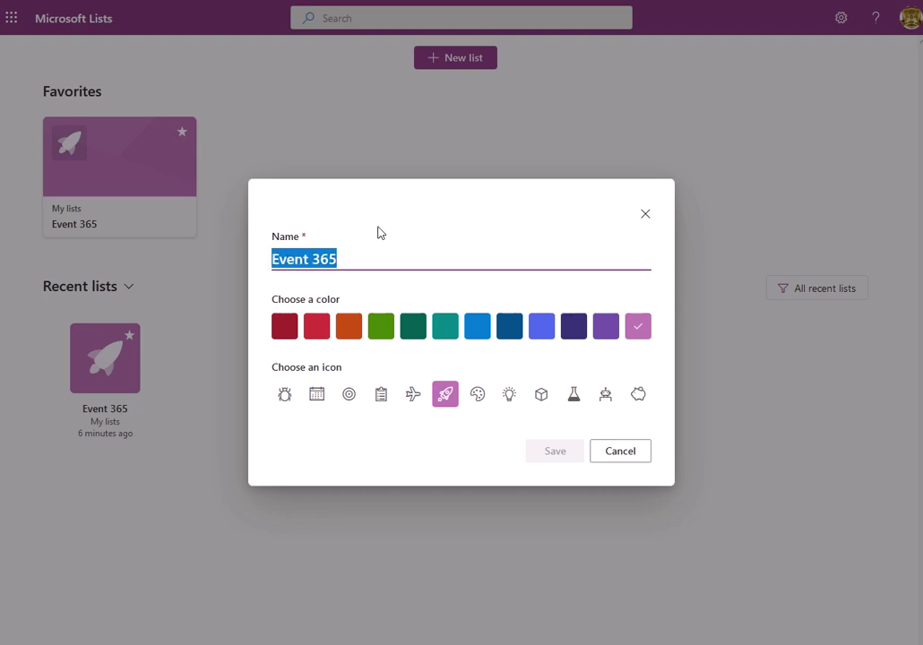
left_click(385, 331)
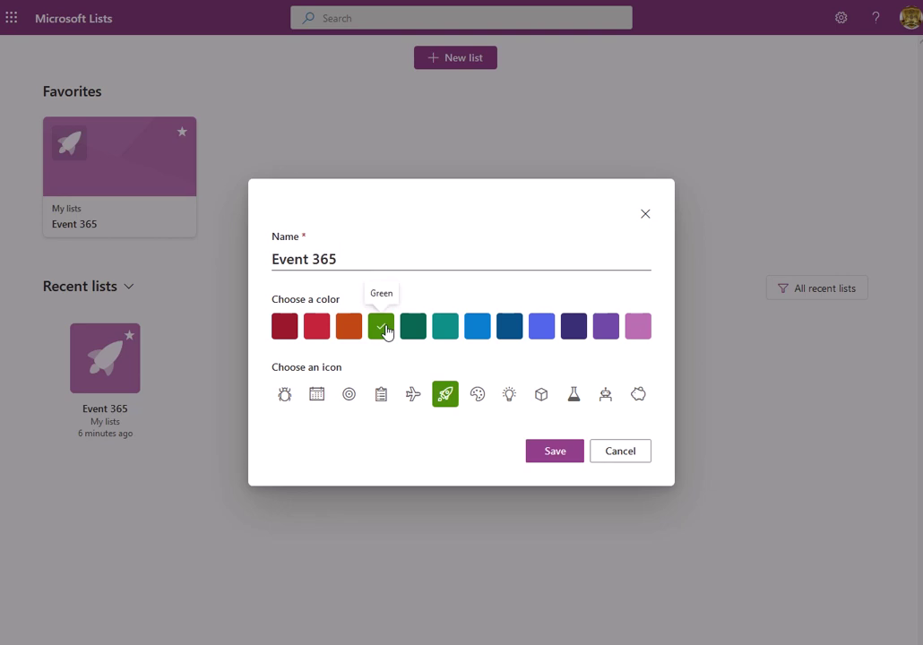
left_click(509, 396)
left_click(552, 453)
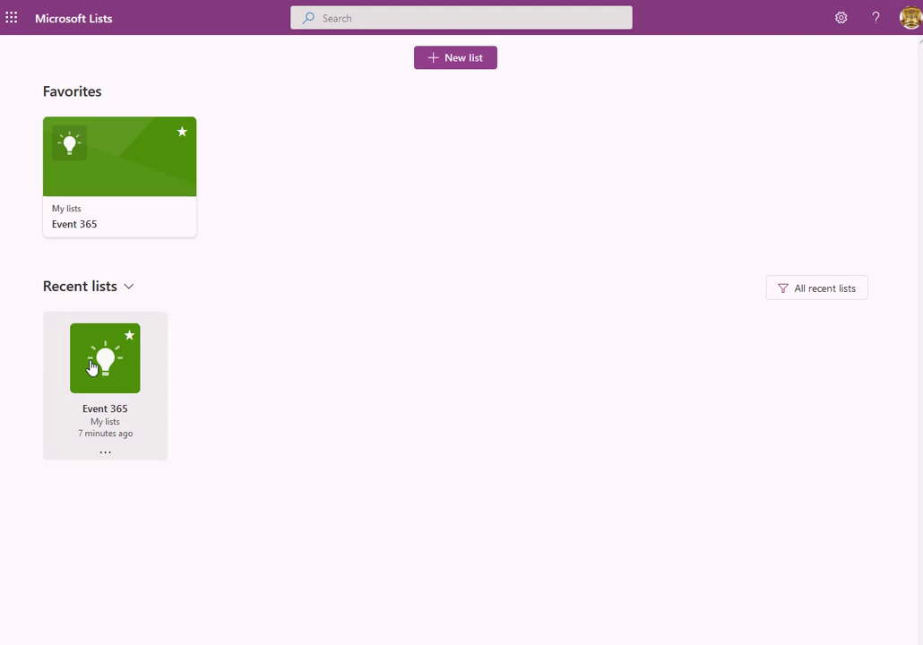
Switch the overview from recent lists to My lists and examine the actions available for Event 365.
left_click(128, 289)
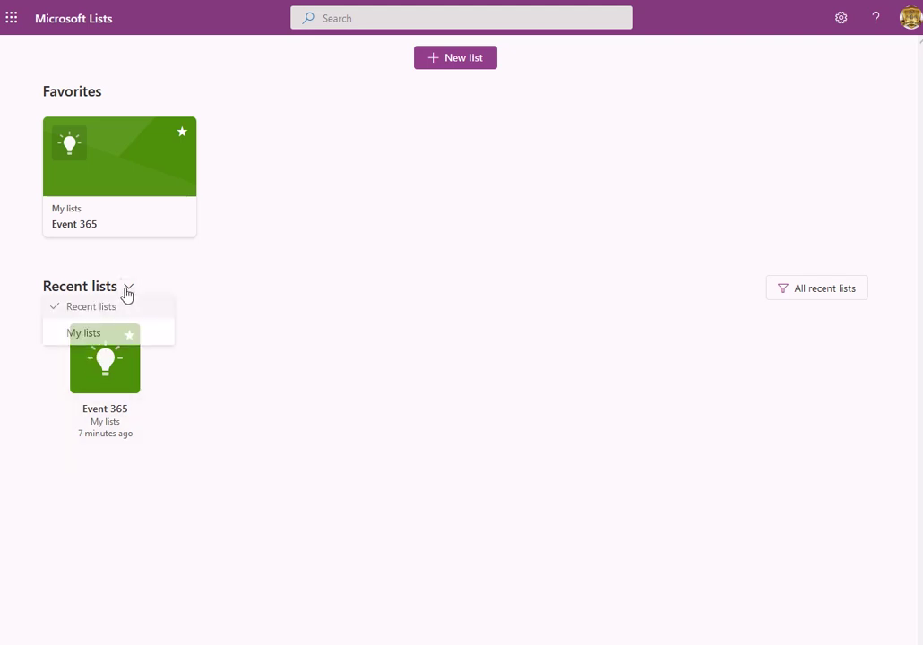
left_click(115, 338)
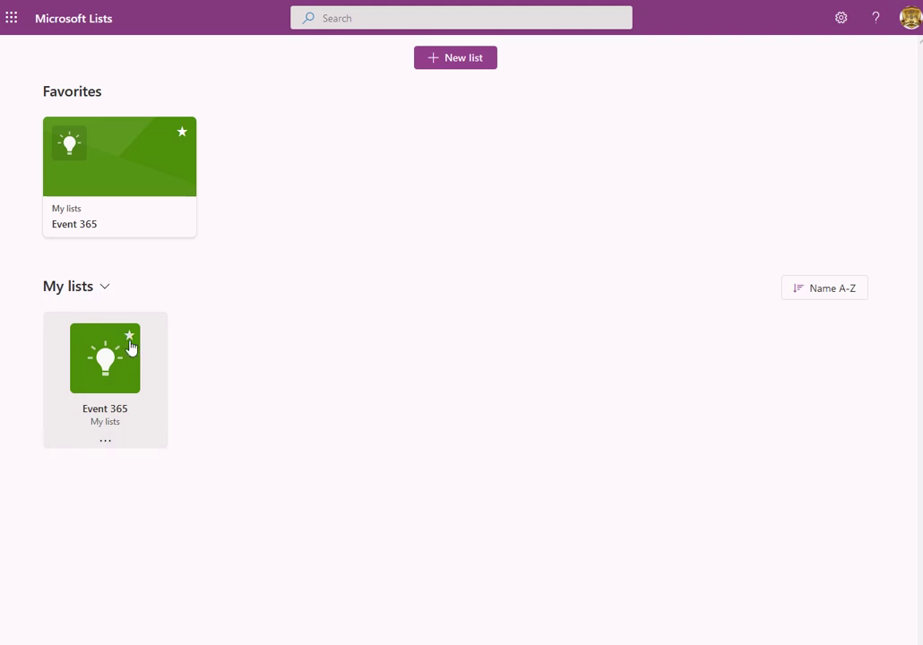
left_click(104, 441)
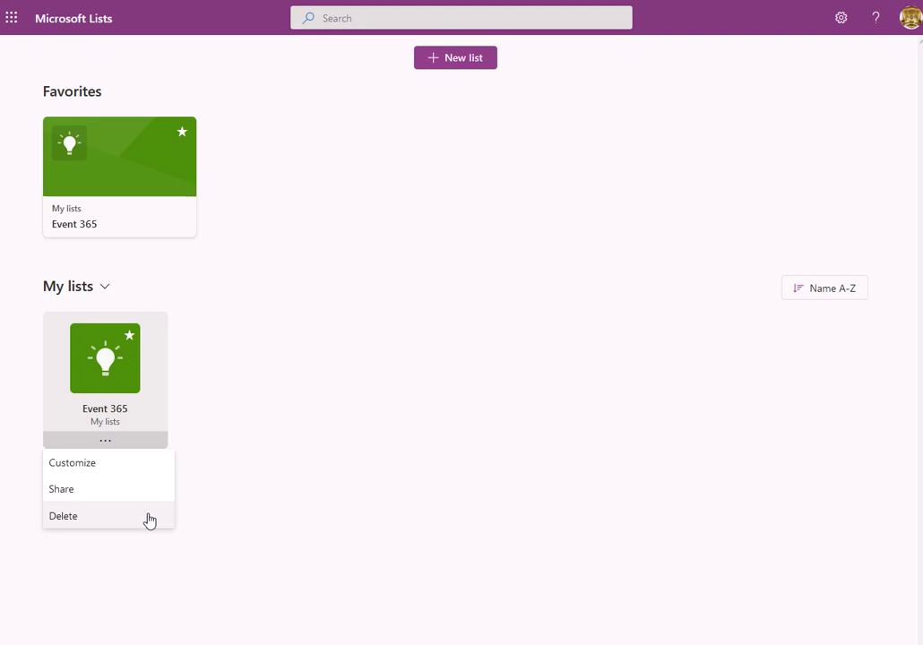
left_click(247, 422)
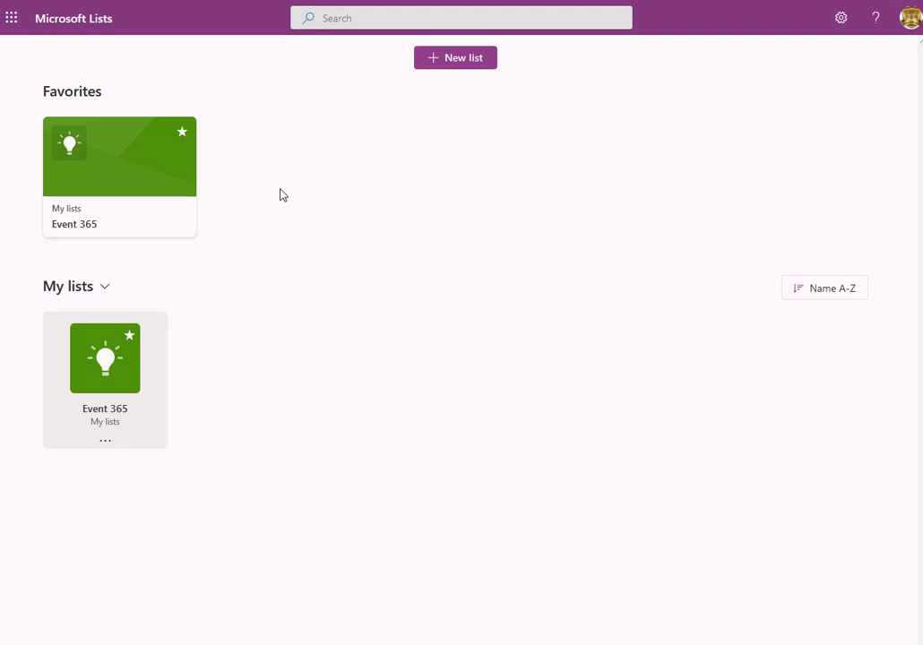
Start a new blank list named "students" with the description "tasks".
left_click(460, 63)
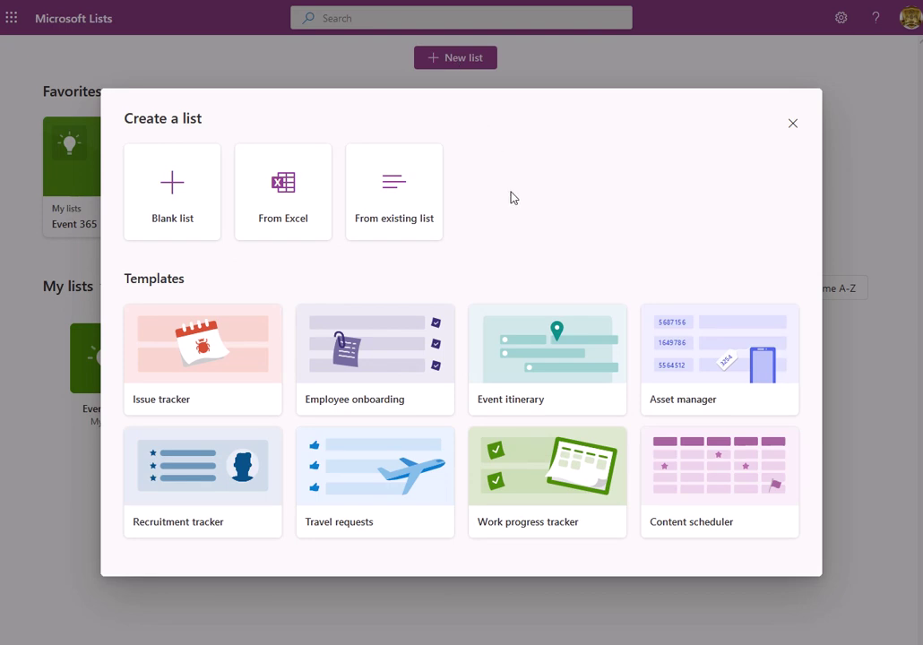
left_click(166, 204)
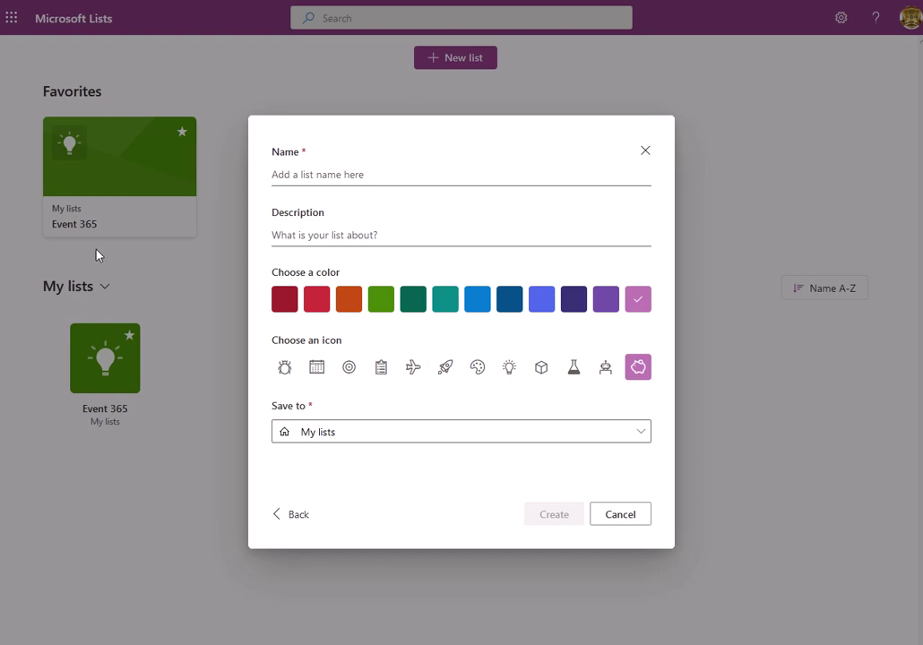
left_click(308, 174)
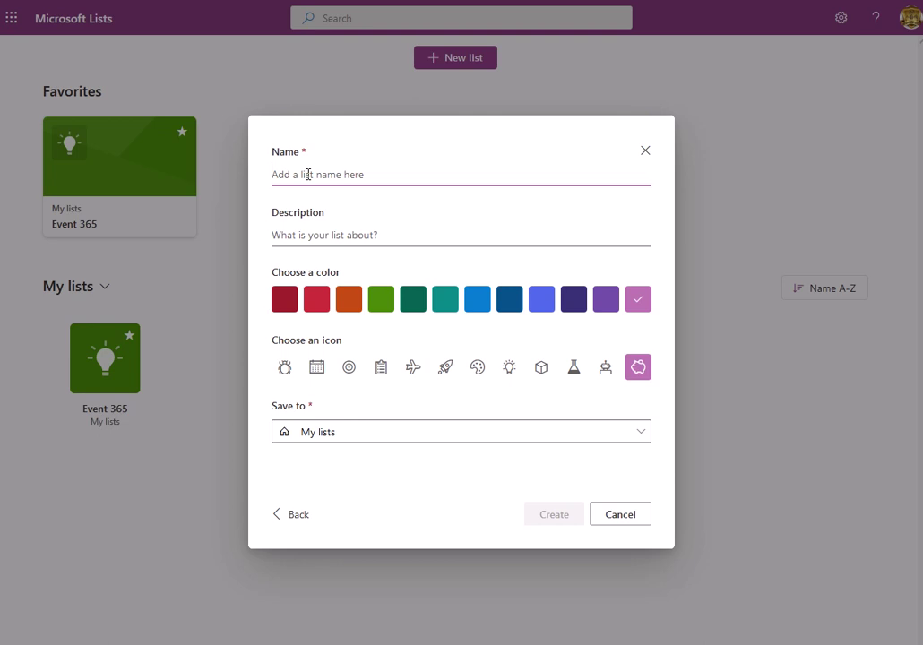
type("st")
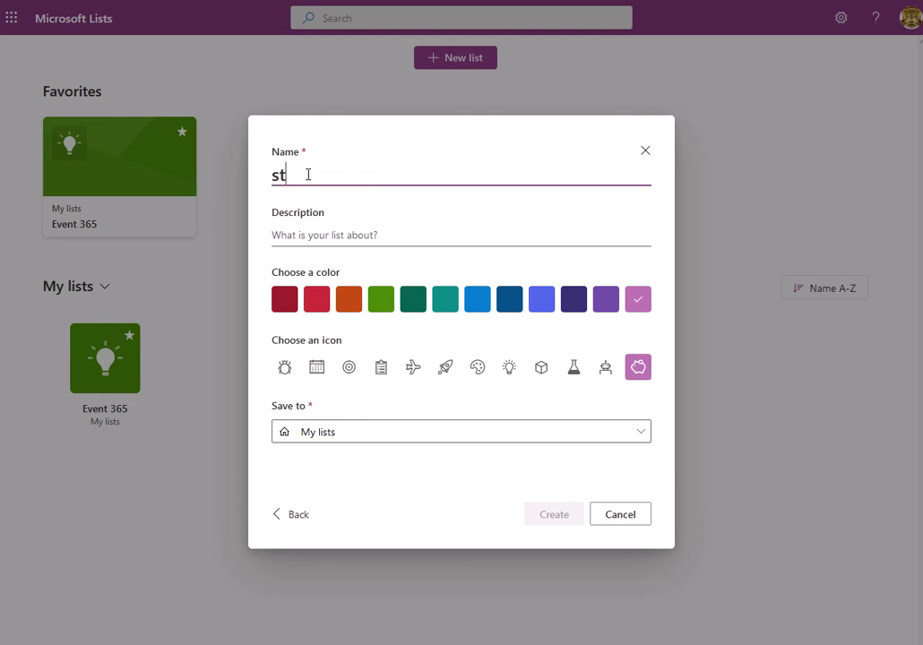
type("ud")
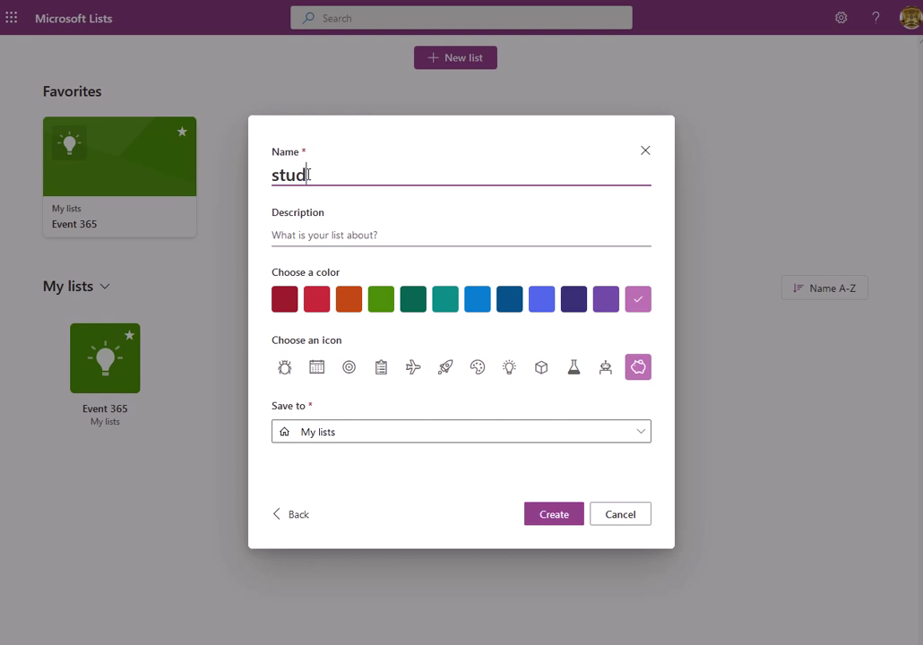
type("ents")
left_click(363, 234)
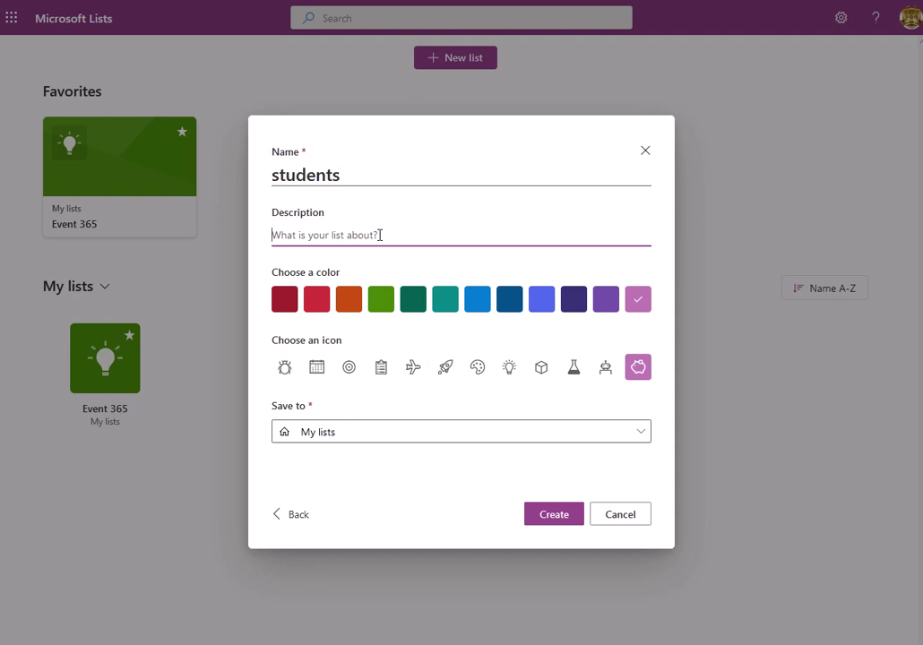
type("tasks")
Give the students list the bright red color and the calendar icon, and create it in My lists.
left_click(317, 302)
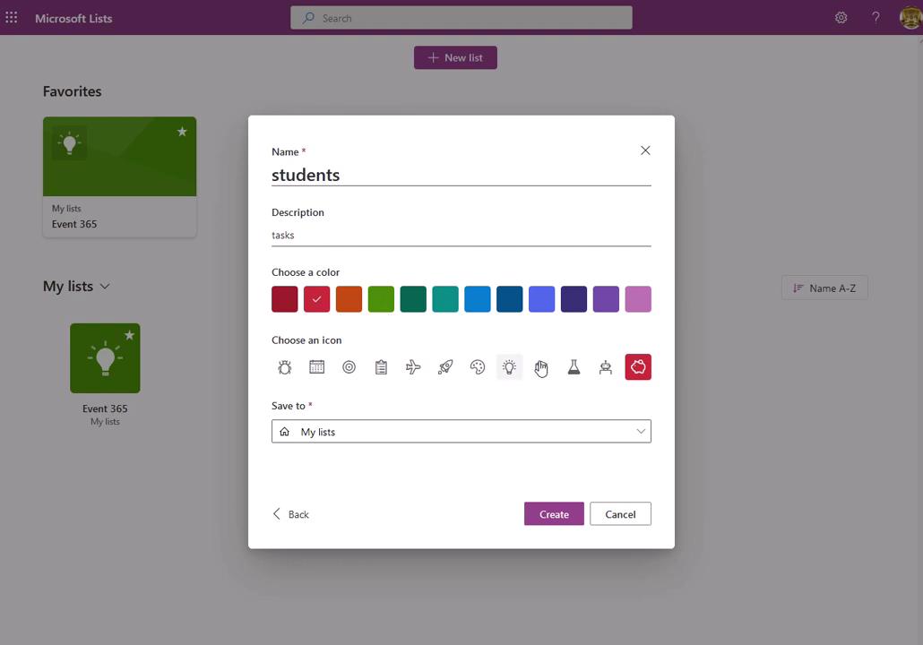
left_click(325, 378)
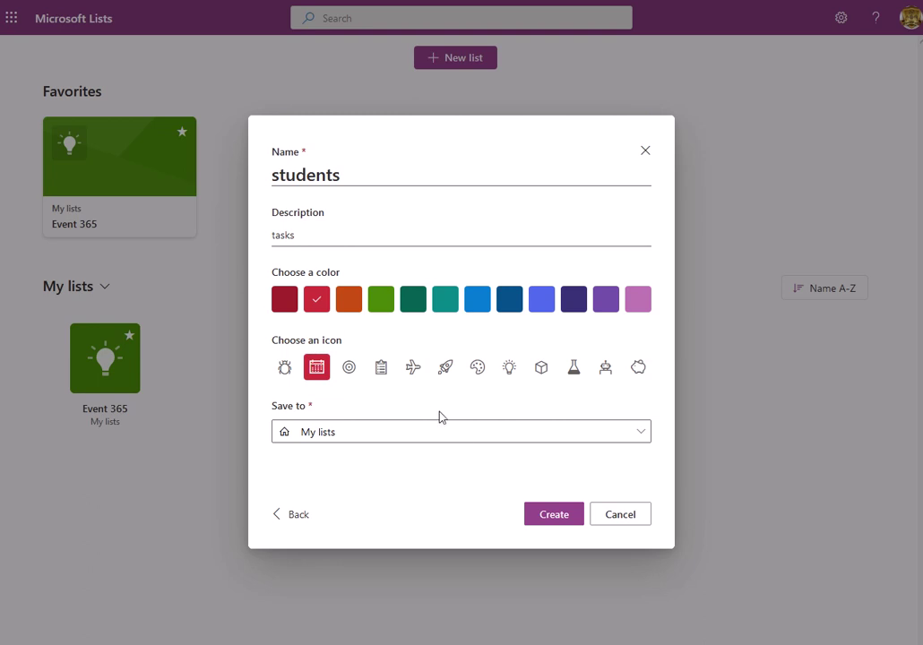
left_click(555, 516)
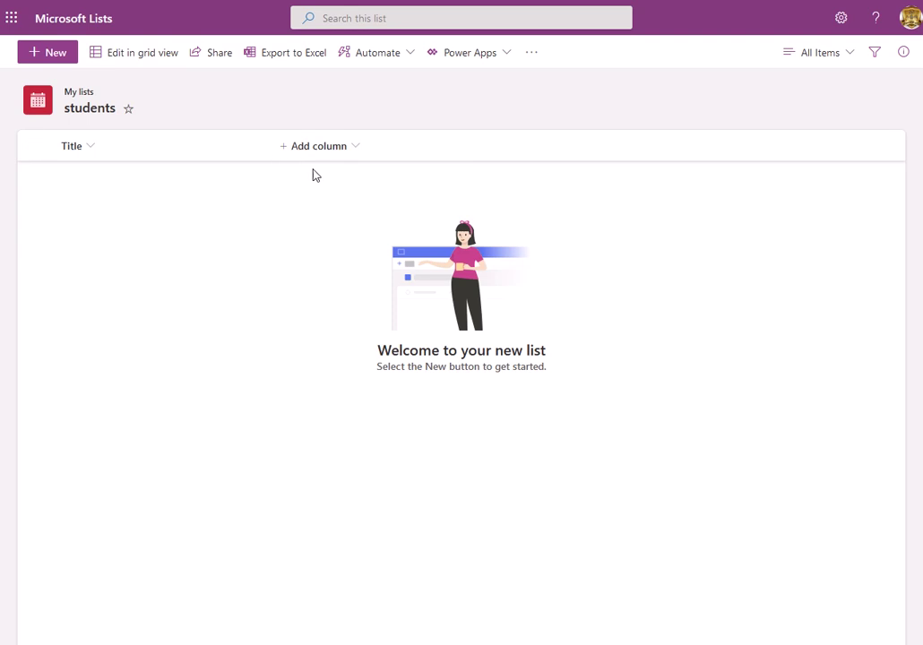
Add a Person column named "name" with the description "tasks" to the students list.
left_click(90, 151)
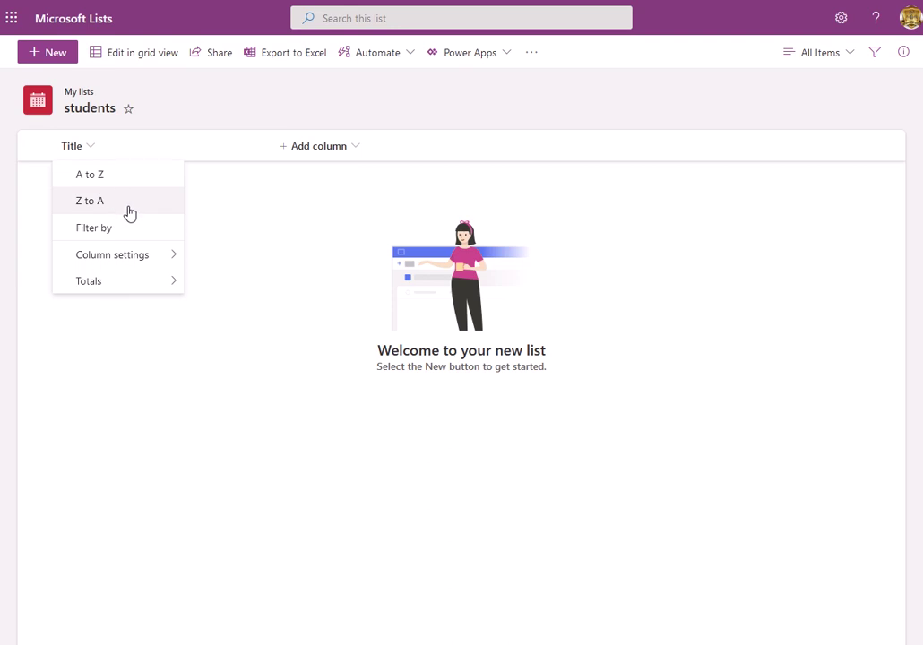
left_click(221, 327)
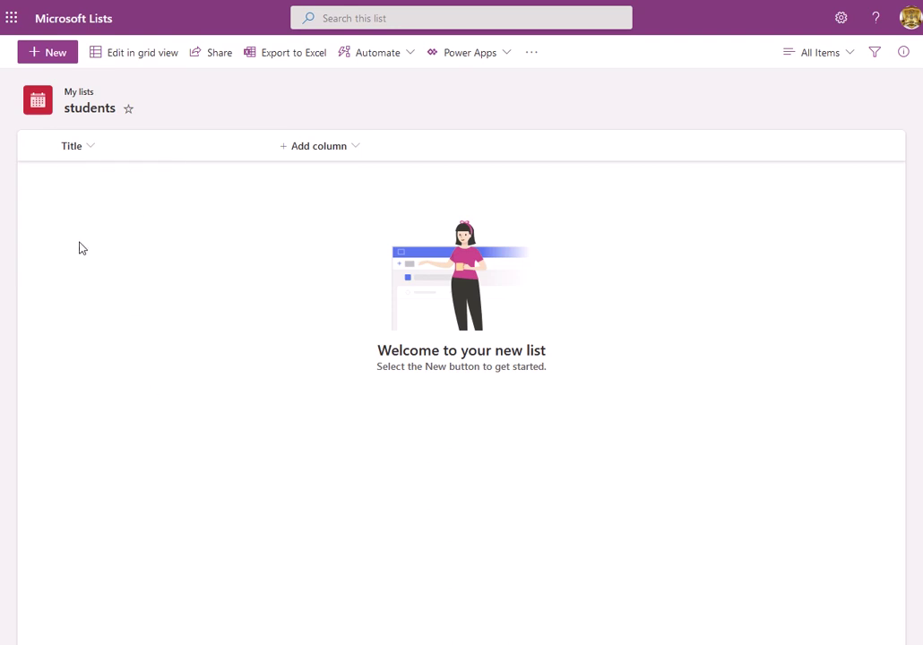
left_click(356, 153)
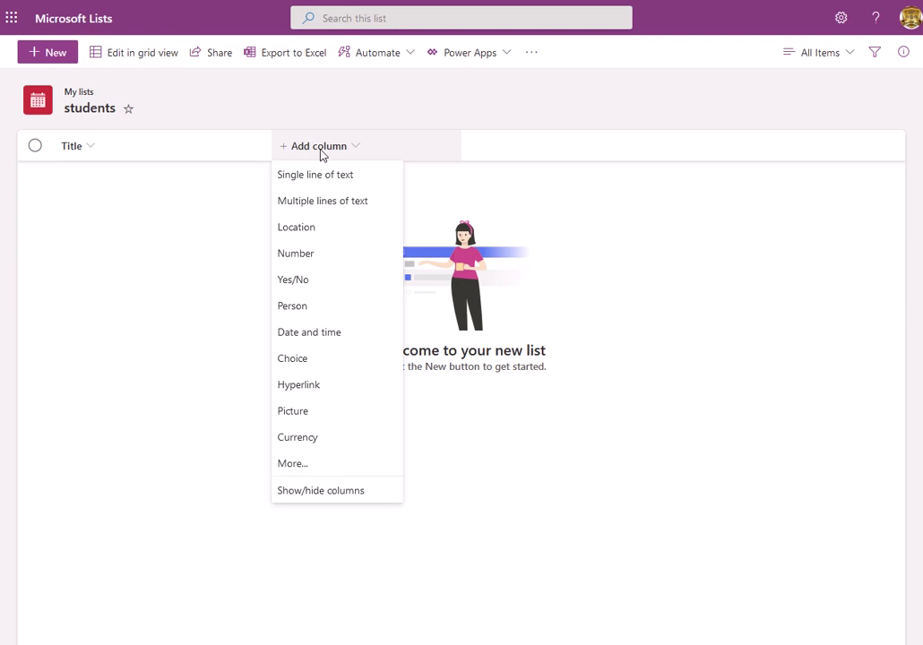
left_click(342, 308)
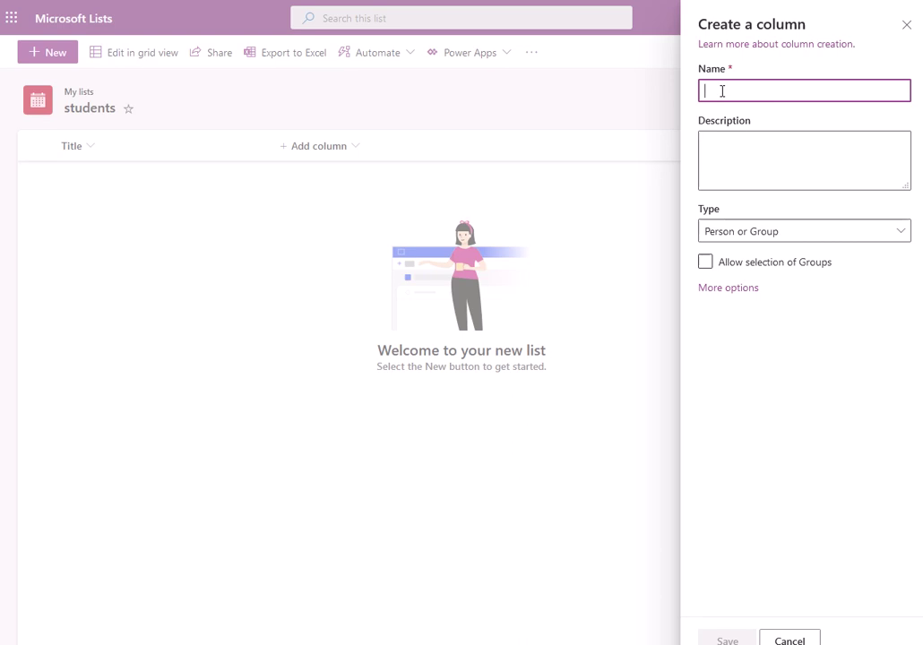
type("name")
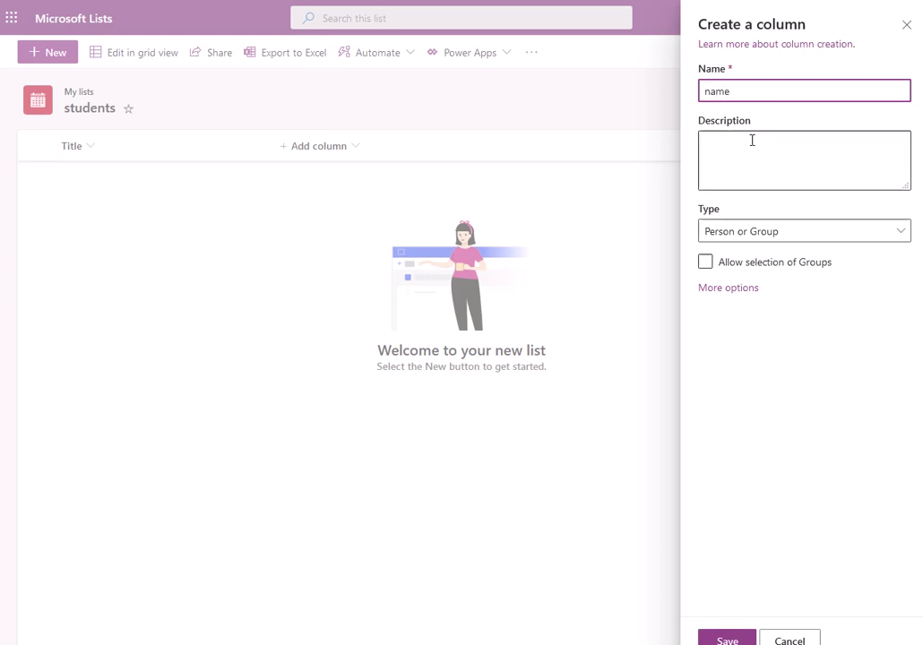
left_click(752, 142)
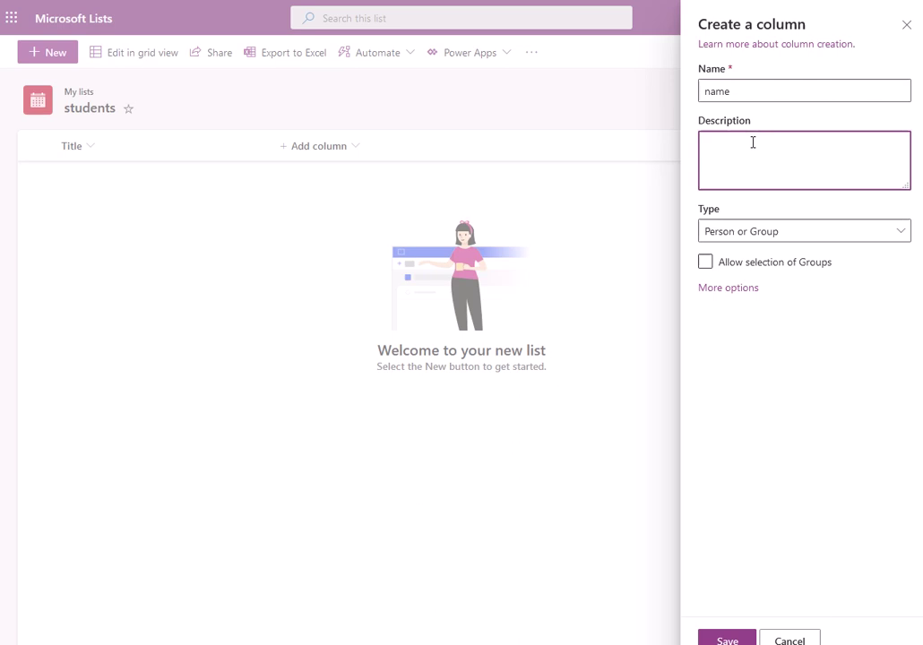
type("tasks")
left_click(731, 639)
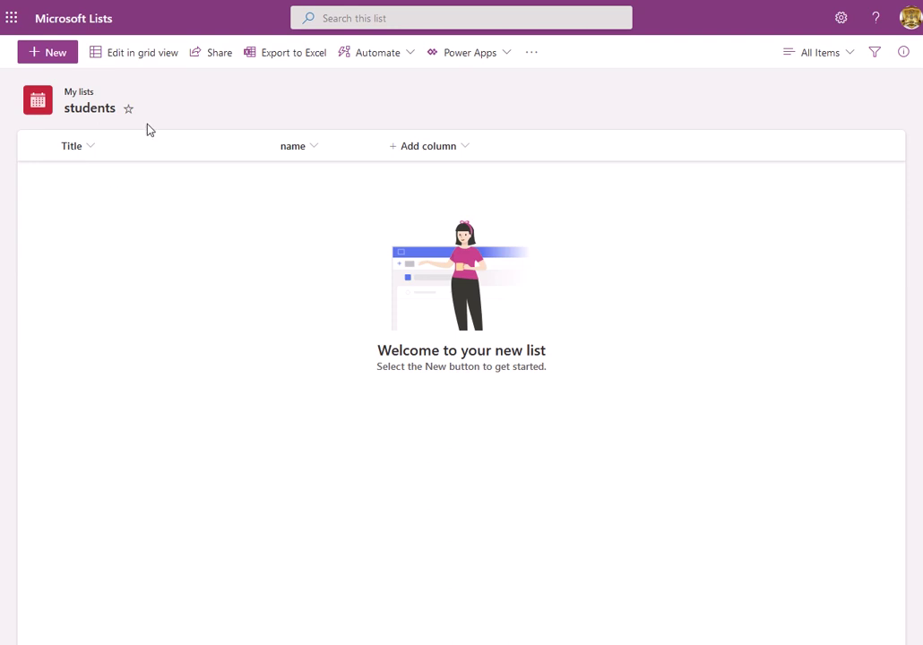
Switch the students list to grid view, and return to the lists overview showing My lists.
left_click(142, 62)
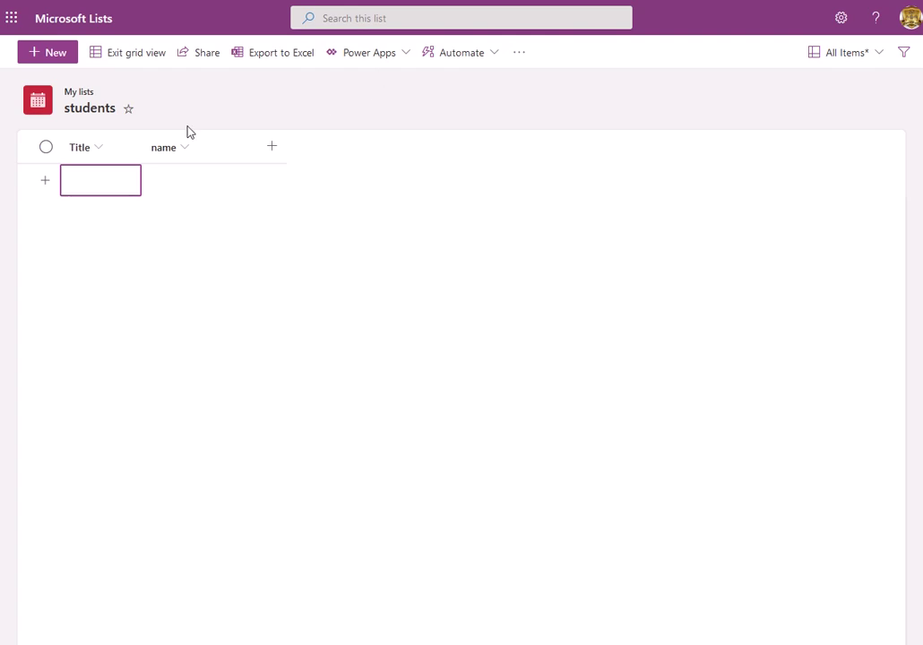
left_click(159, 185)
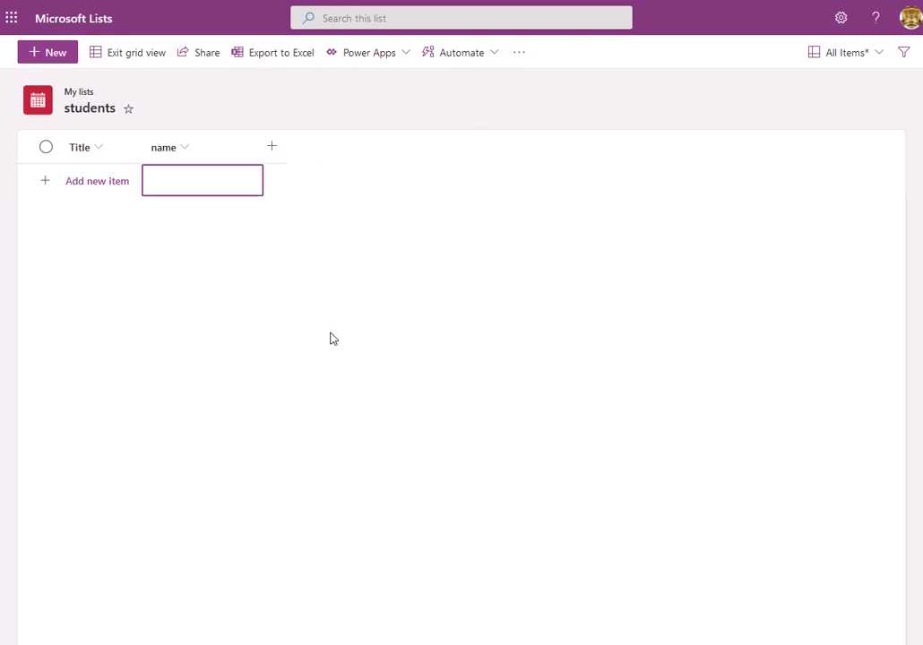
left_click(67, 24)
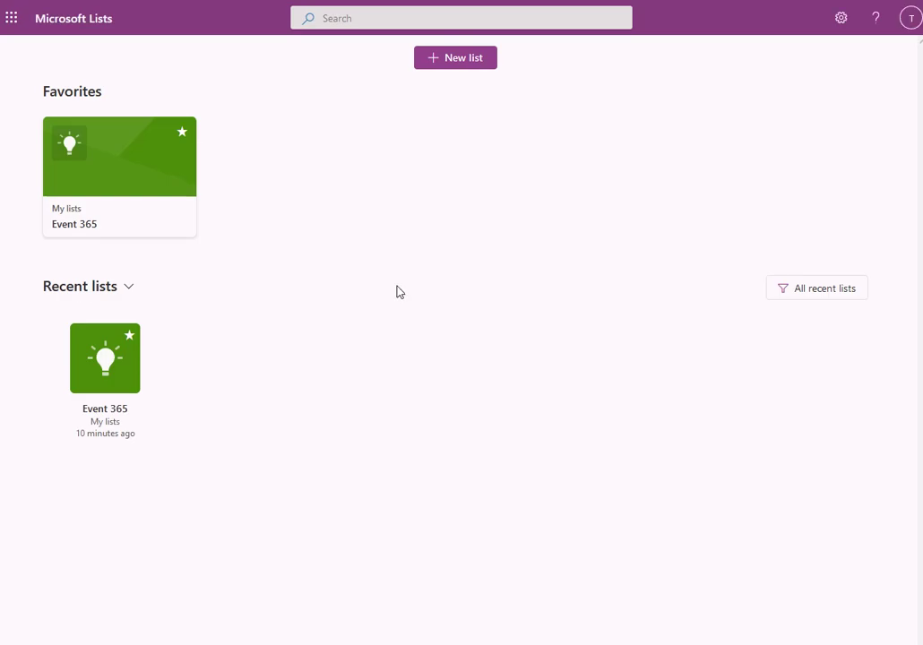
left_click(134, 292)
left_click(112, 338)
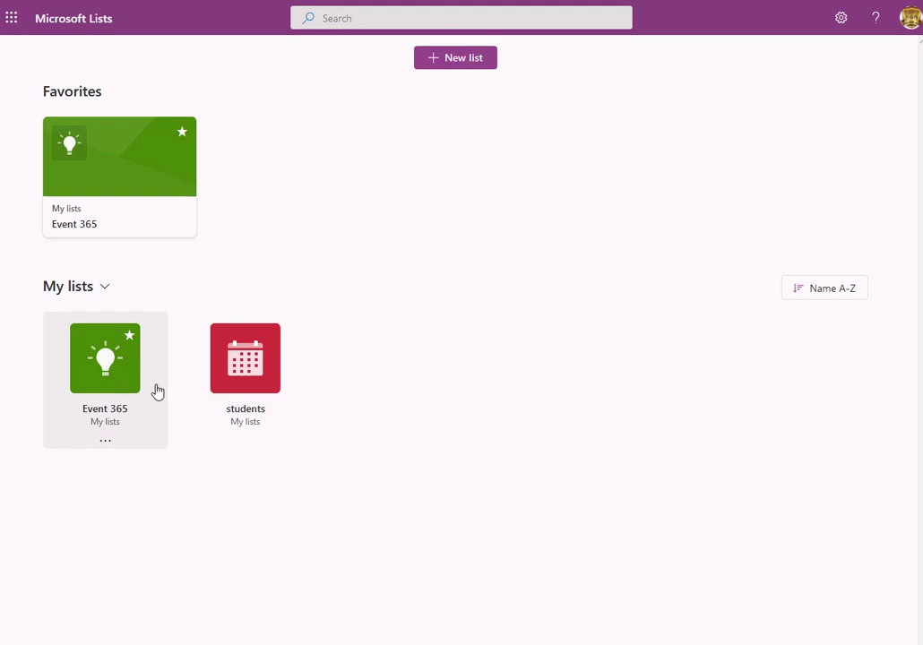
Mark the students list as a favorite and remove it from the favorites again.
left_click(270, 338)
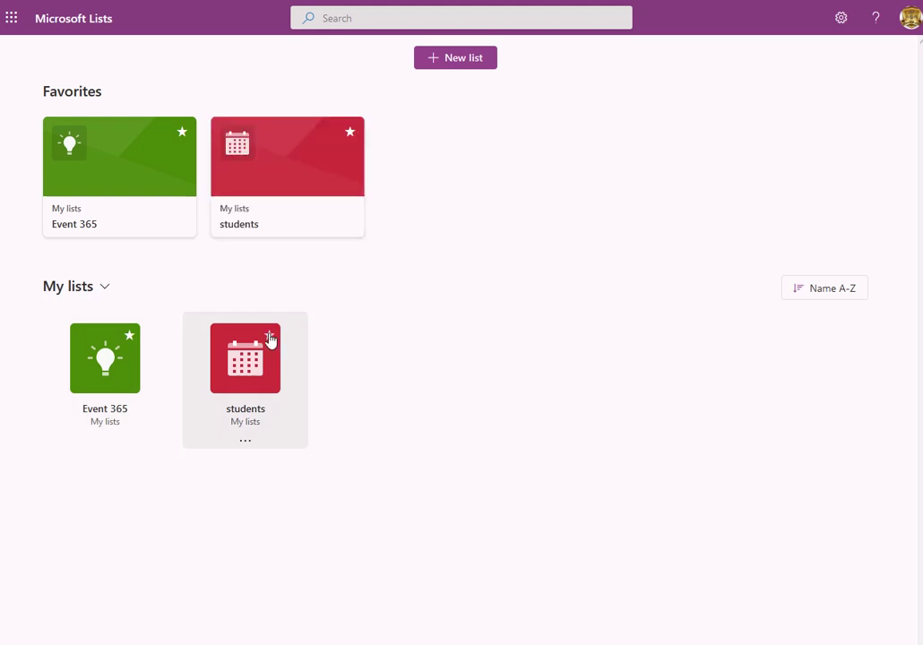
left_click(271, 336)
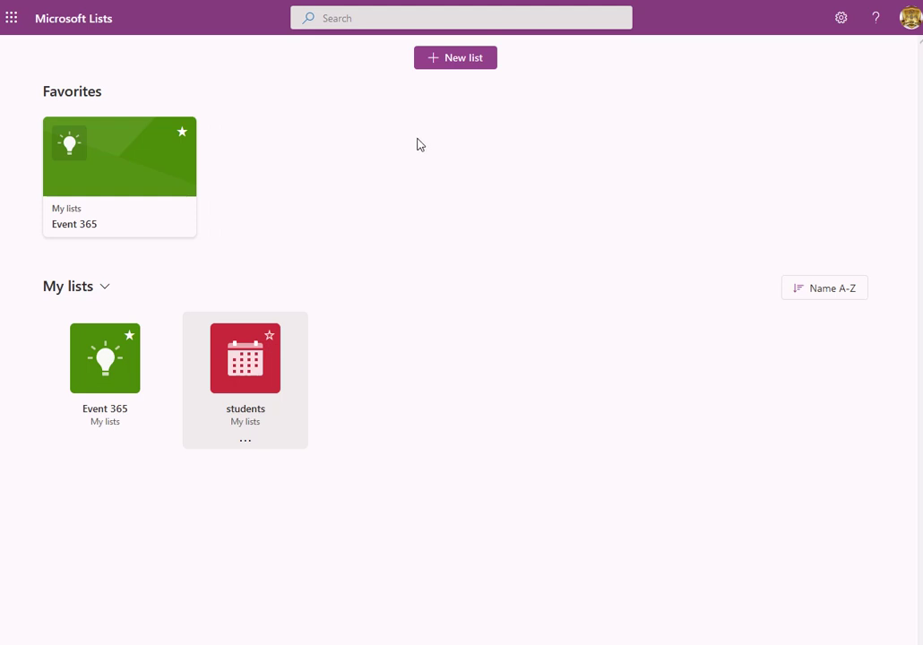
Start a new list from Excel using the trainee data workbook stored on the Desktop.
left_click(465, 60)
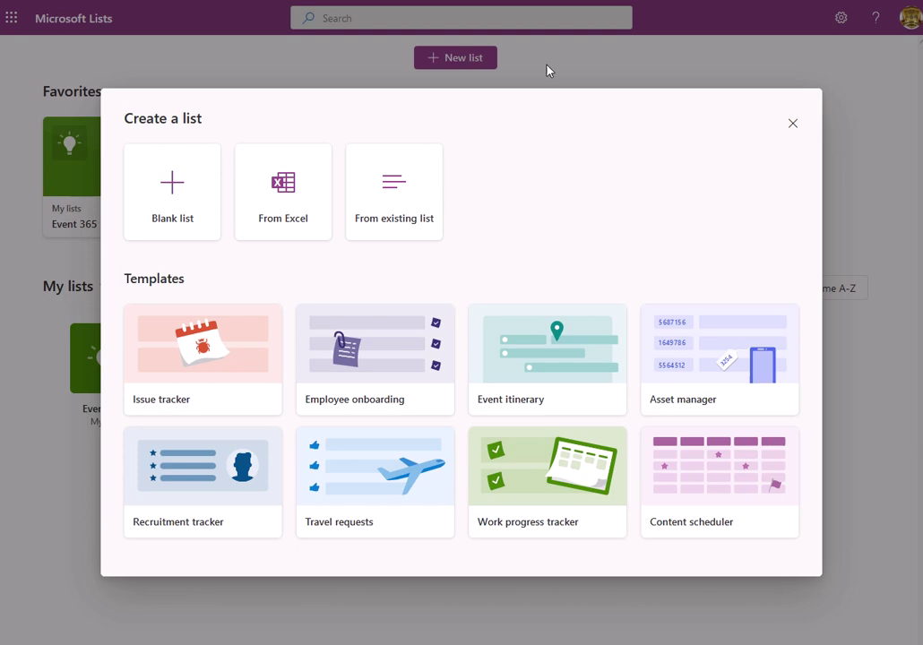
left_click(291, 207)
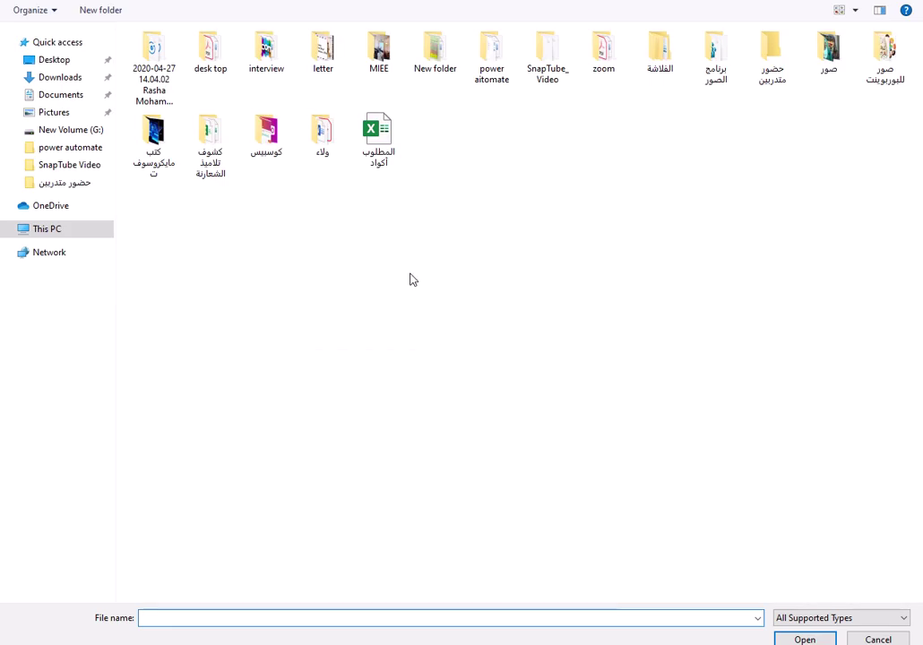
left_click(65, 62)
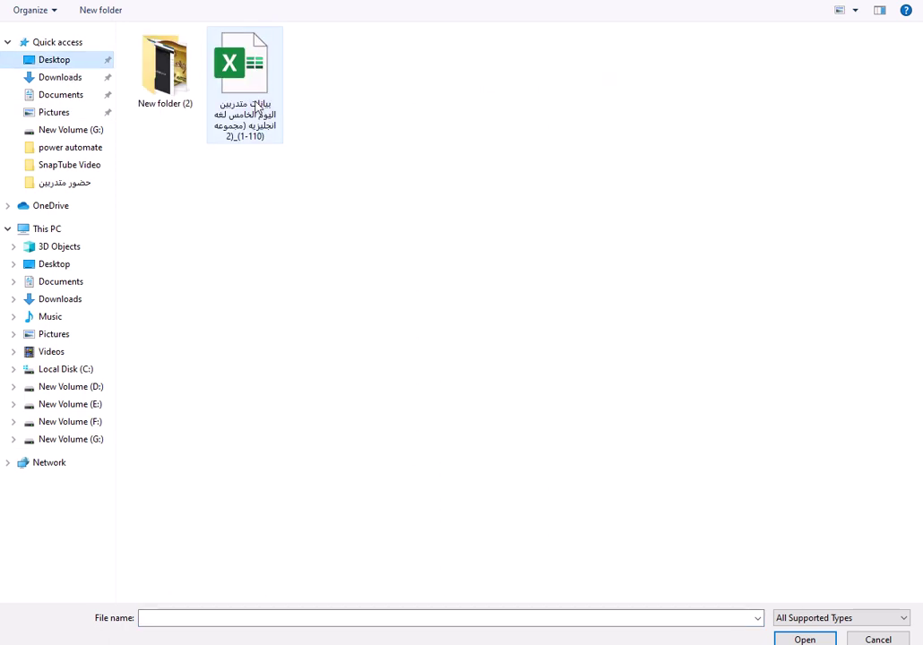
double_click(241, 82)
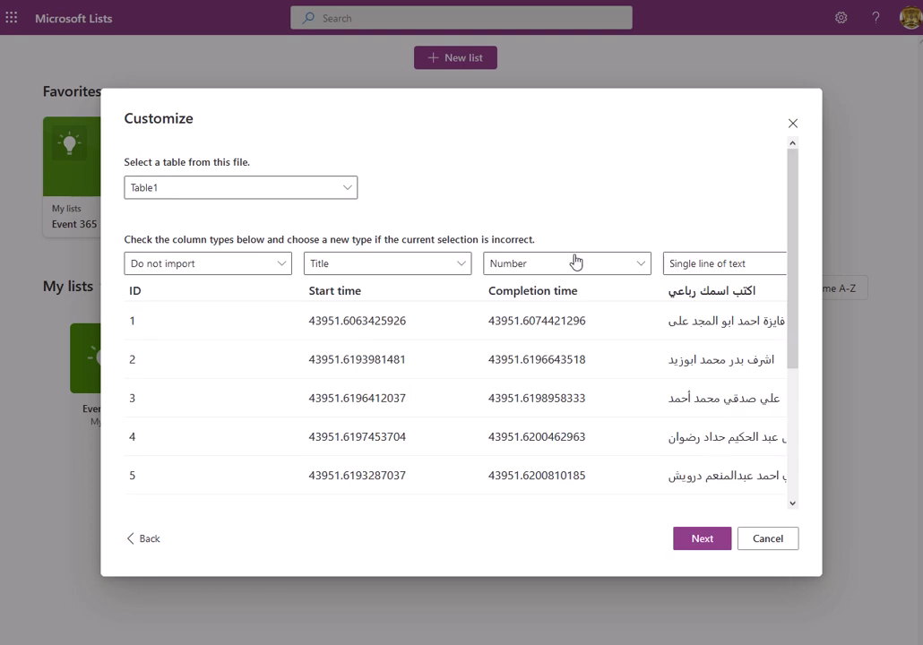
Examine the Table1 import preview and the column types offered for ID, Start time and Completion time.
scroll(789, 242, "down", 2)
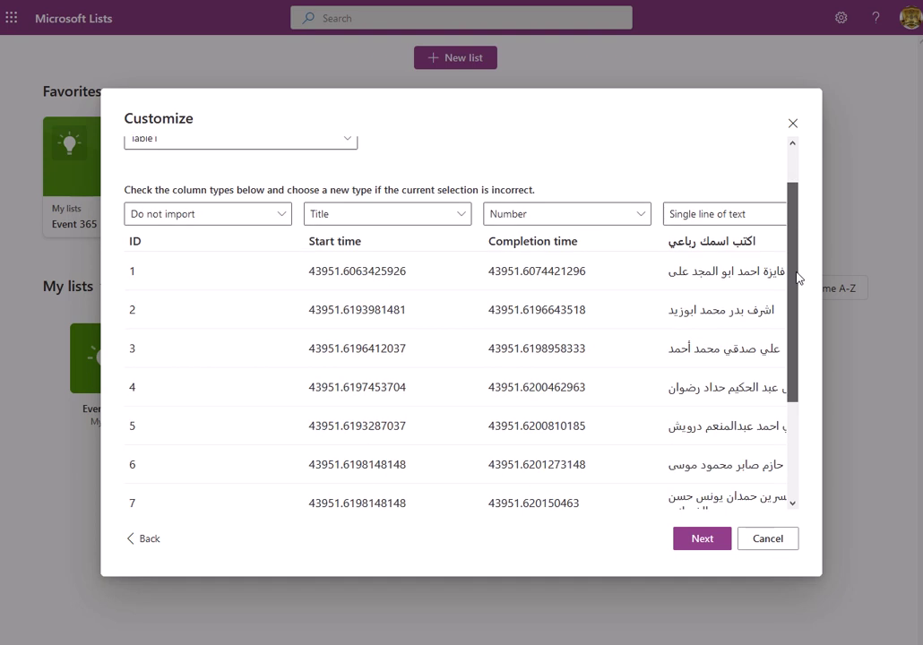
scroll(800, 358, "down", 2)
scroll(803, 269, "up", 4)
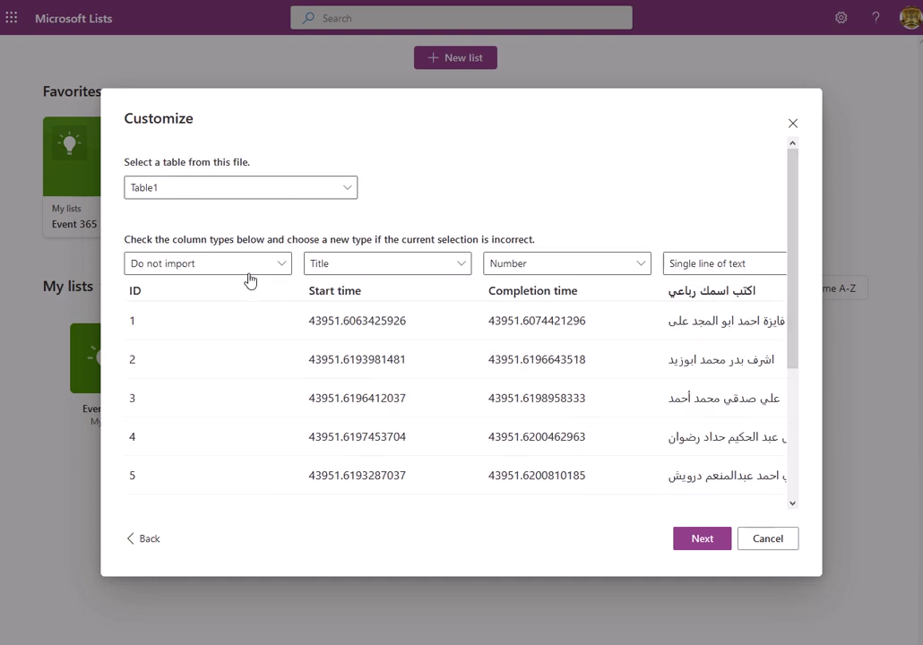
left_click(242, 265)
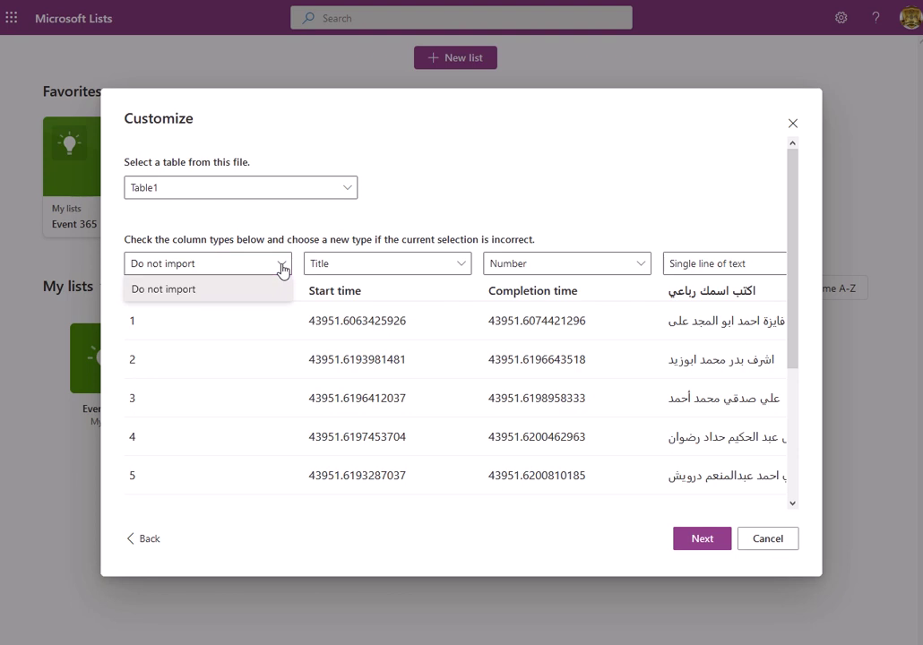
left_click(461, 265)
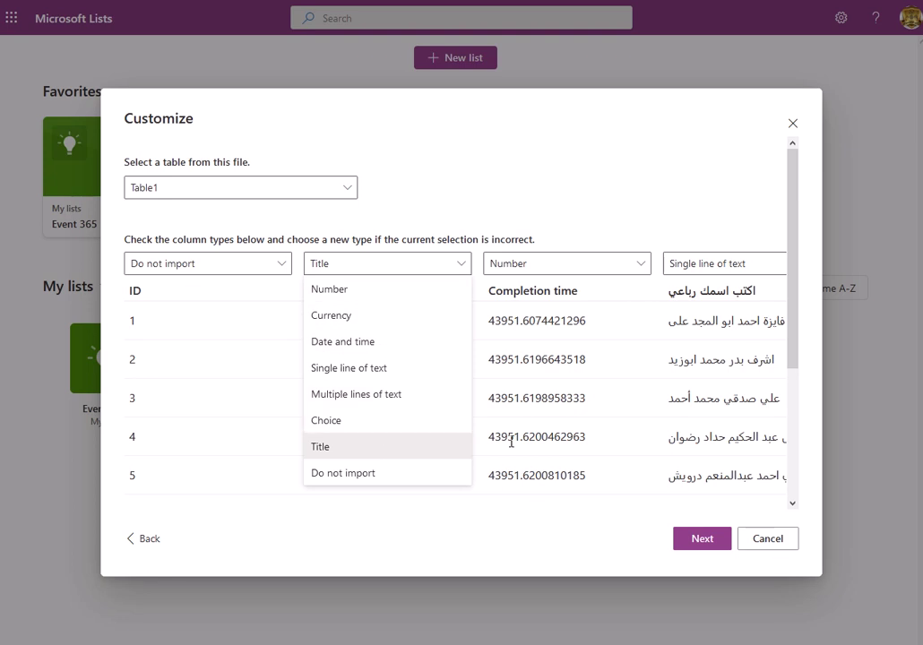
left_click(630, 268)
left_click(641, 267)
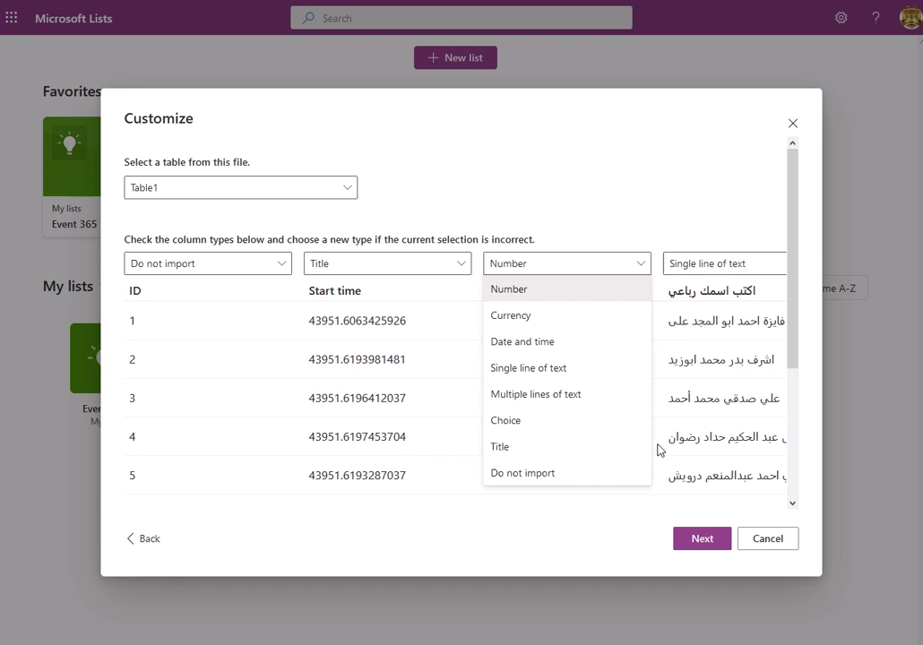
Create the imported list as "teachers" with the description "tasks", blue colour and the airplane icon, saved to My lists.
left_click(702, 542)
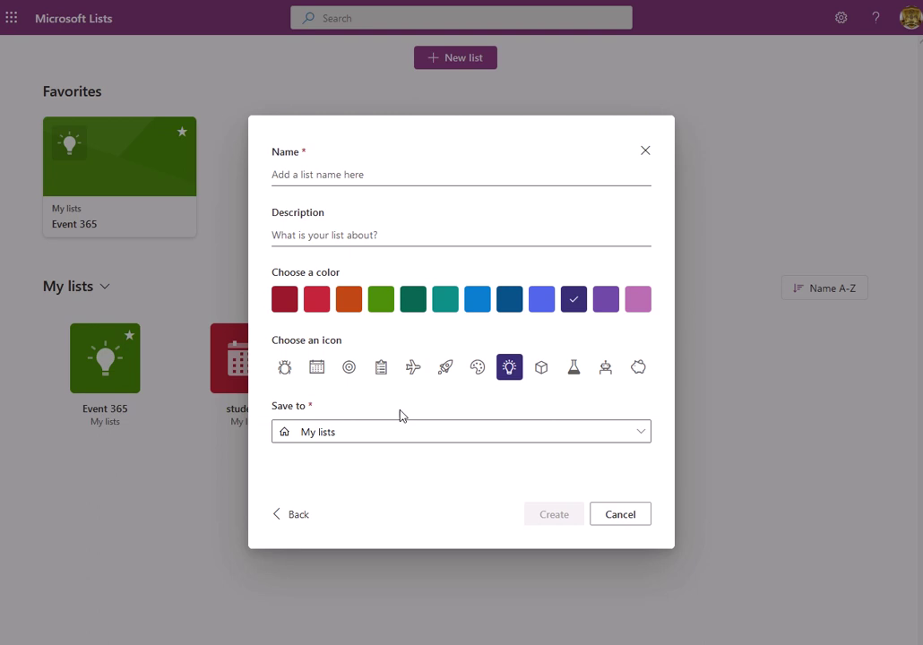
left_click(285, 174)
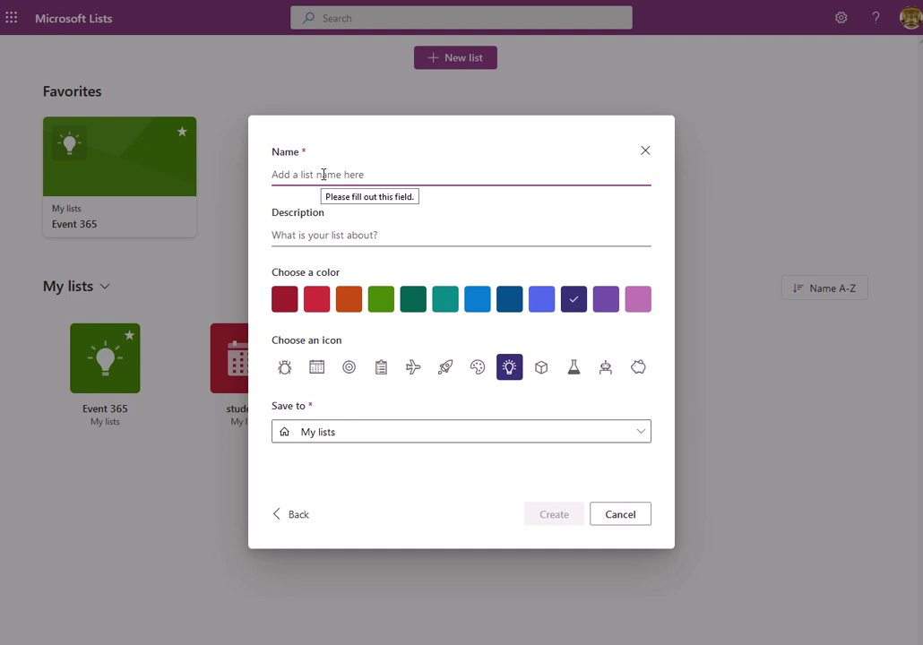
type("teachers")
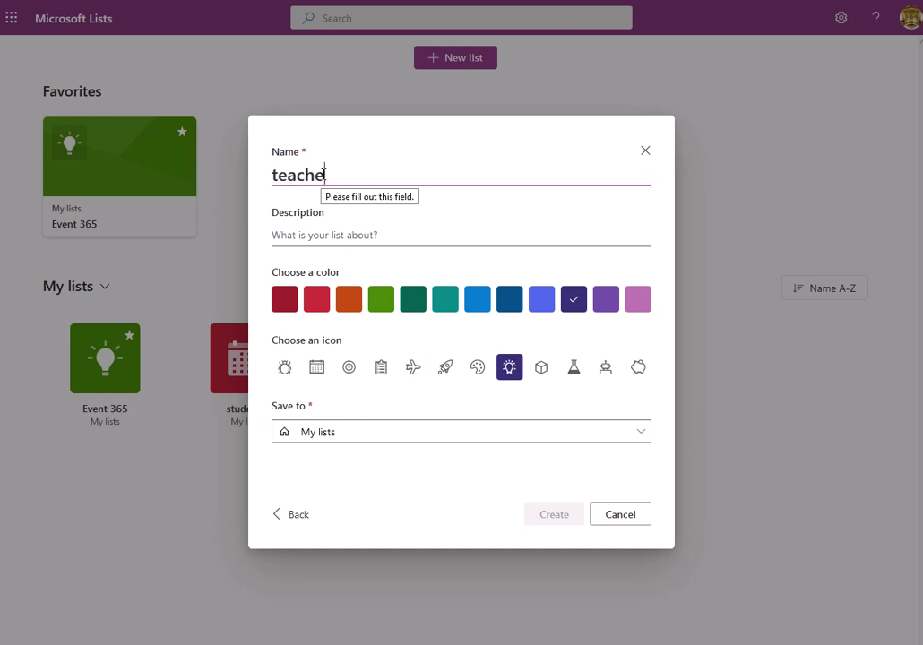
left_click(336, 233)
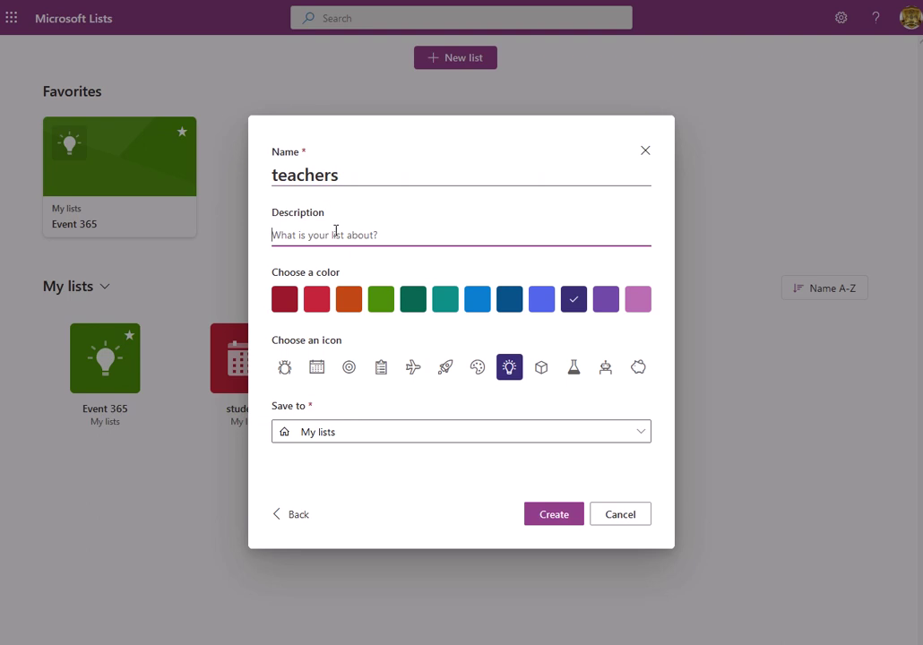
type("tasks")
left_click(479, 302)
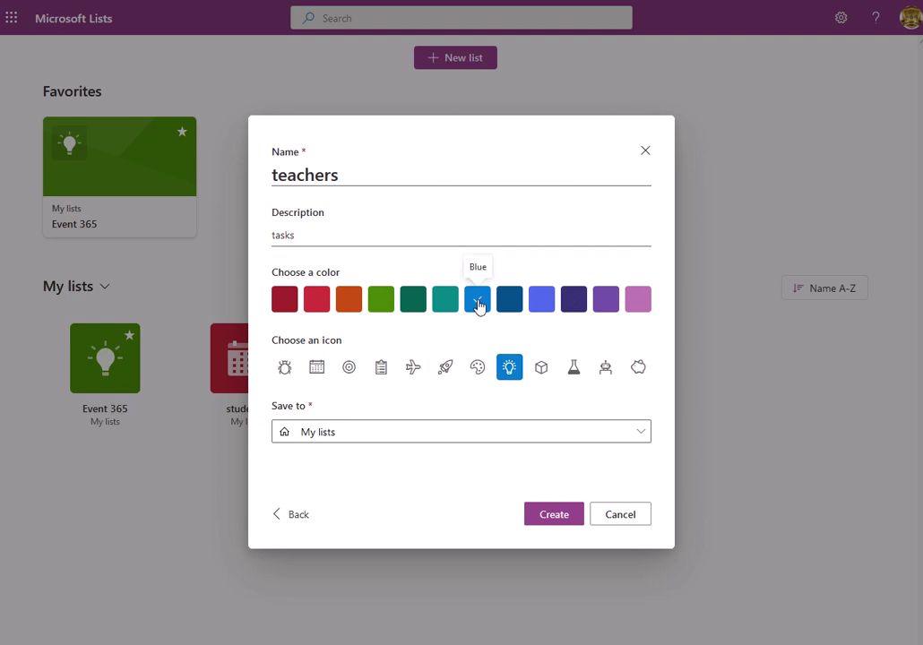
left_click(415, 368)
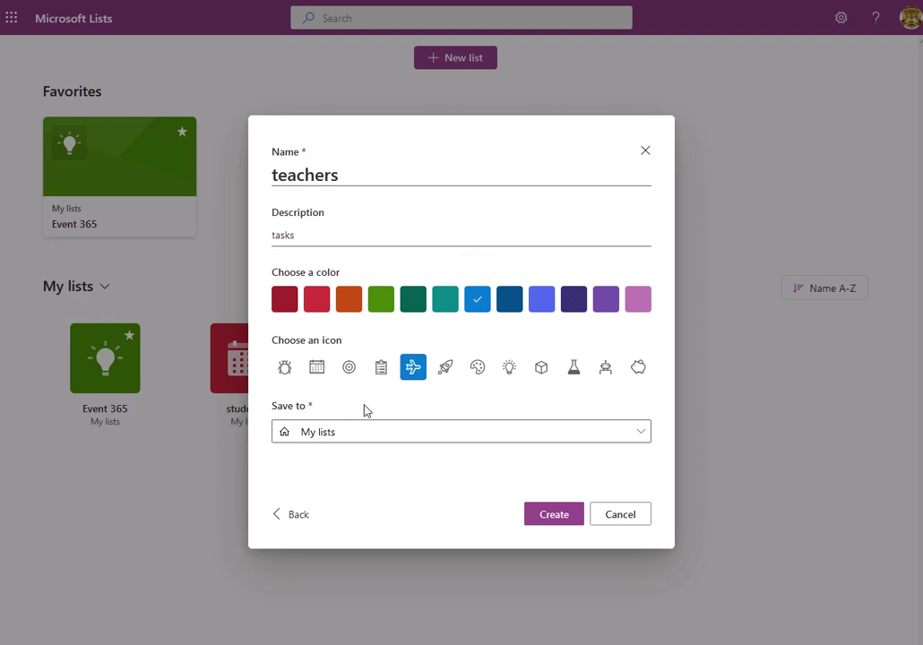
left_click(562, 518)
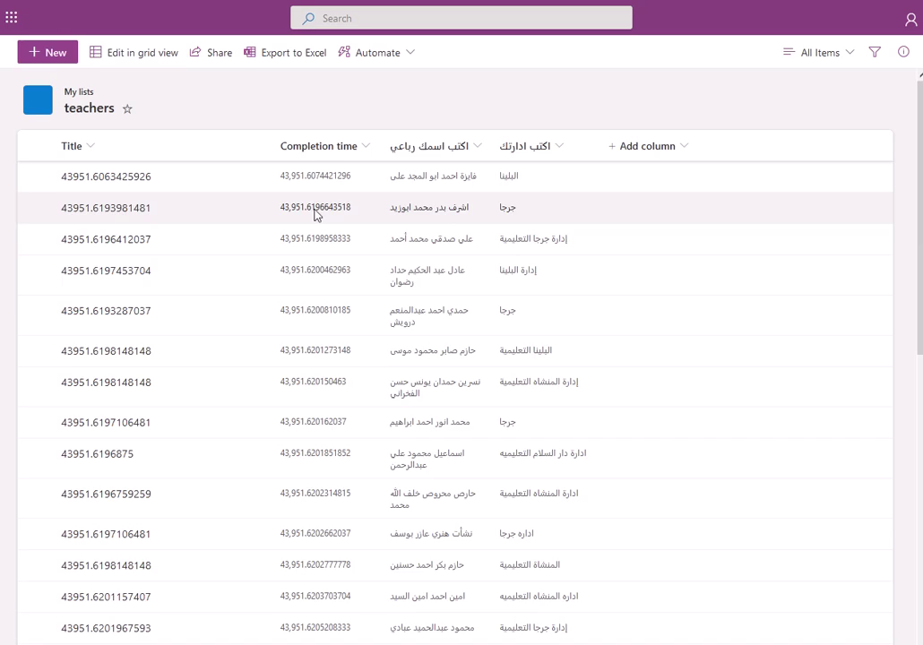
Review the imported rows of the teachers list and the column settings offered for the اكتب اسمك رباعي column.
scroll(371, 369, "down", 7)
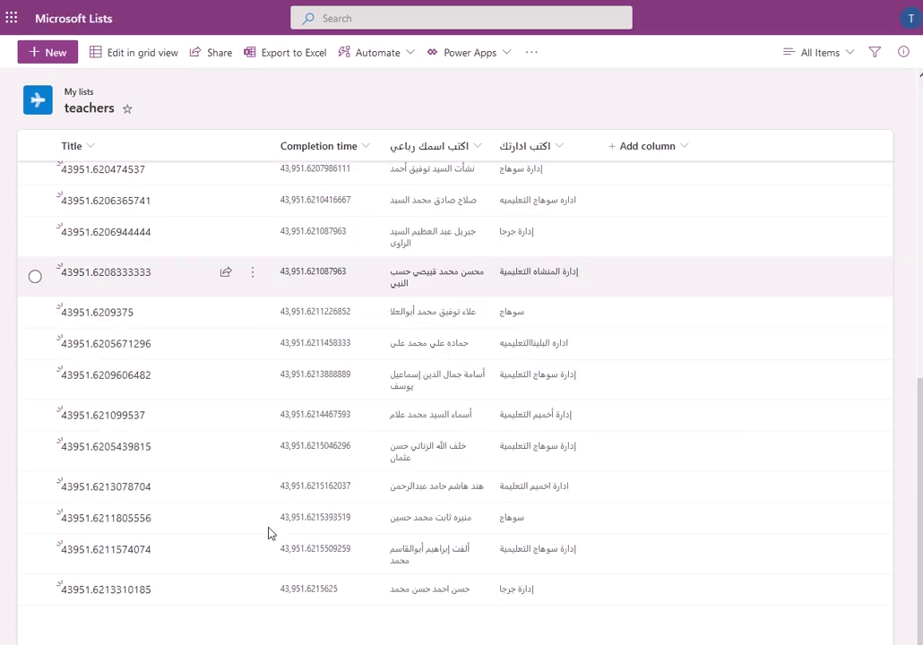
scroll(168, 436, "up", 6)
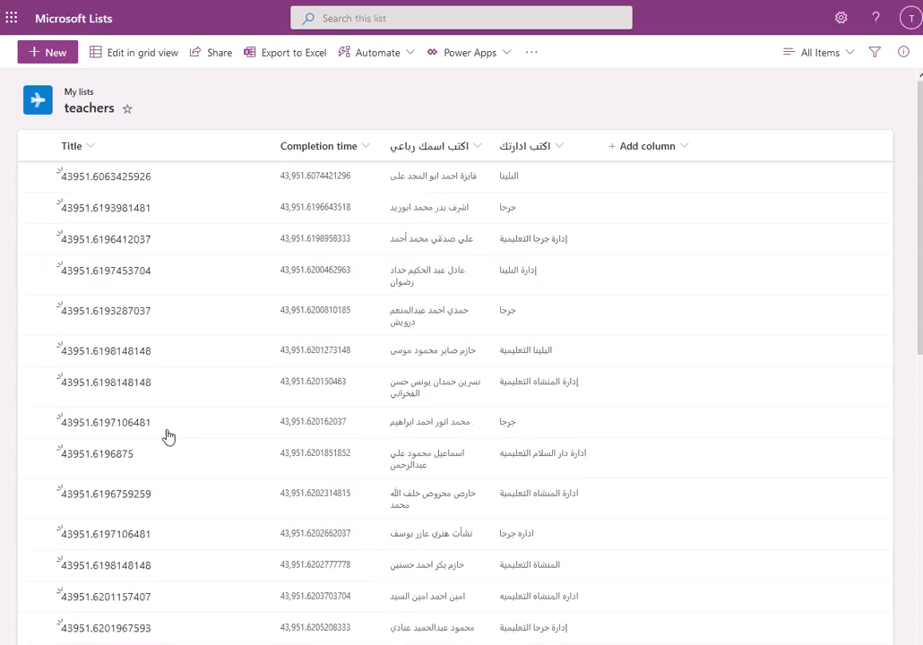
left_click(481, 149)
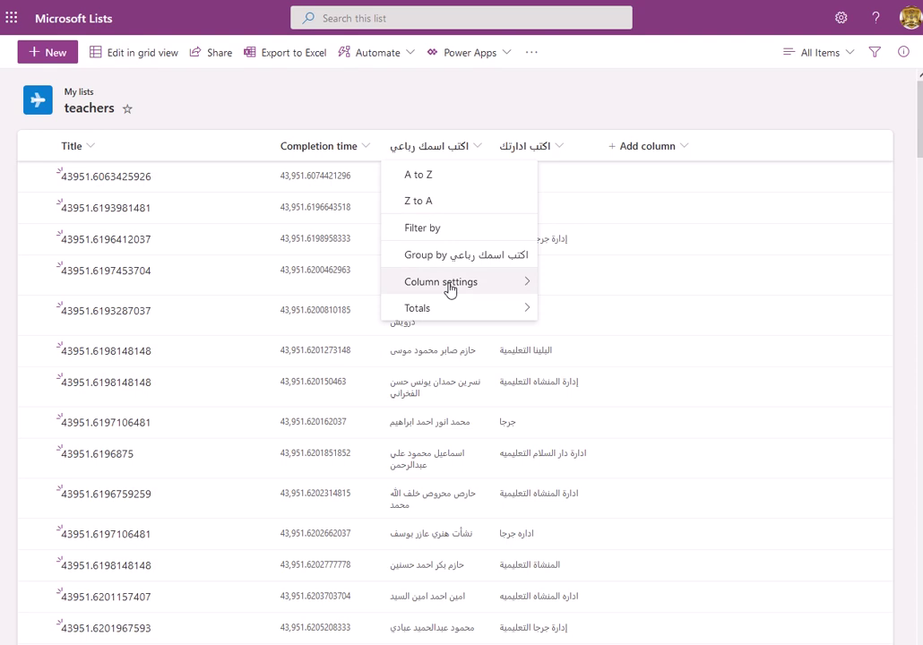
left_click(398, 281)
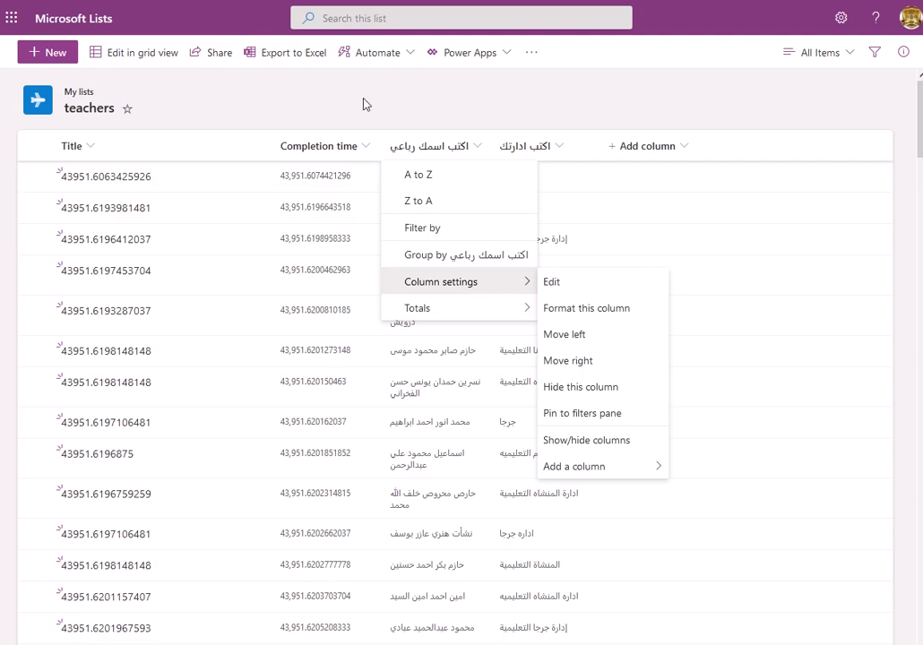
left_click(77, 25)
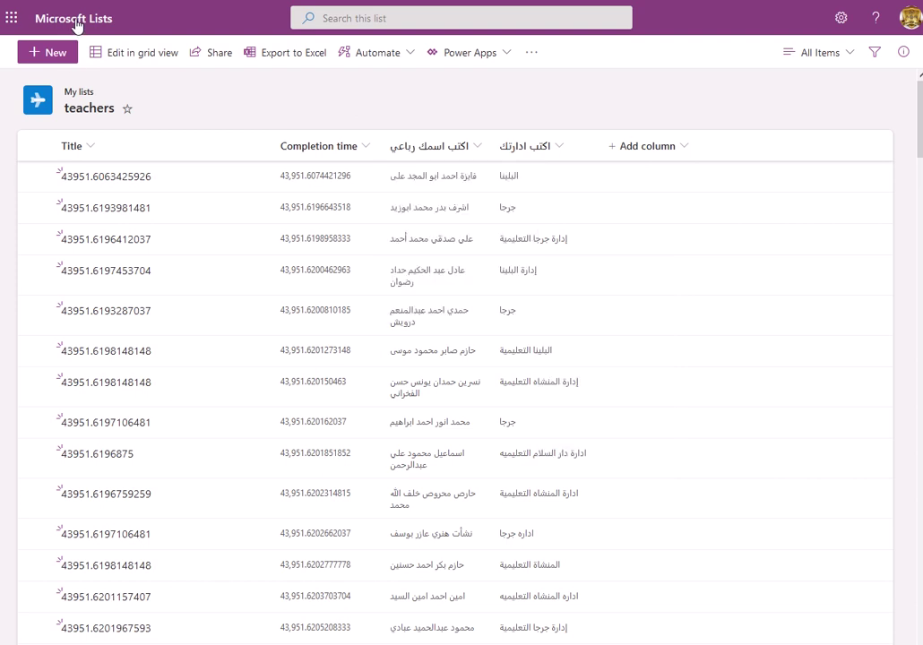
Return to the lists overview, show My lists, and check the options available for the teachers list.
left_click(77, 20)
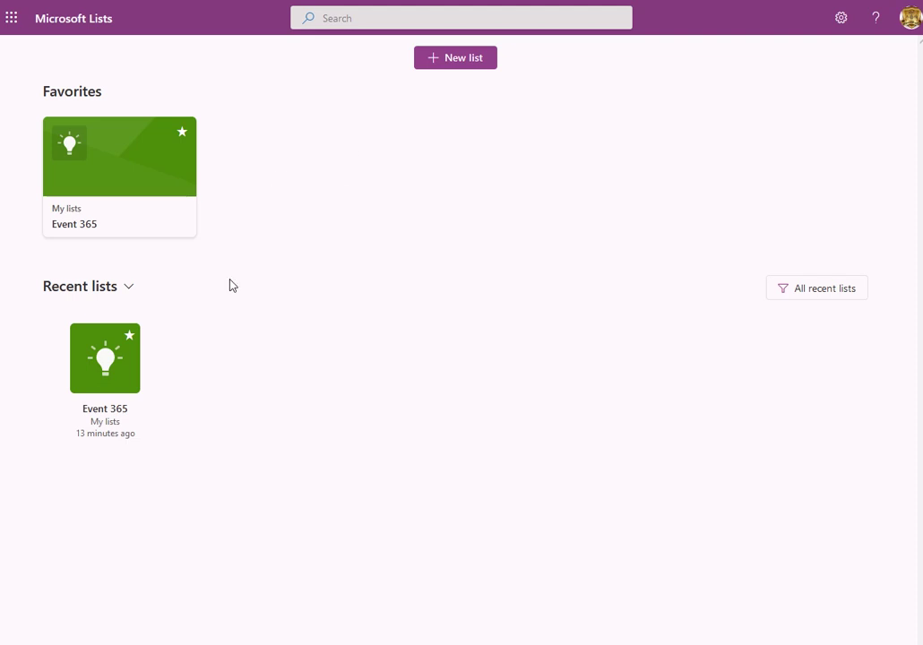
left_click(129, 289)
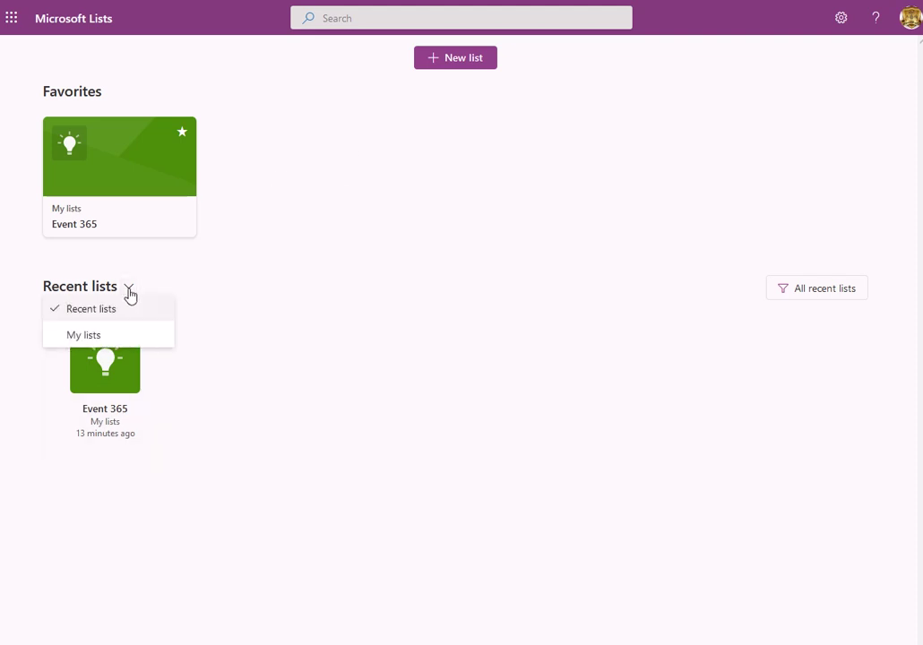
left_click(131, 339)
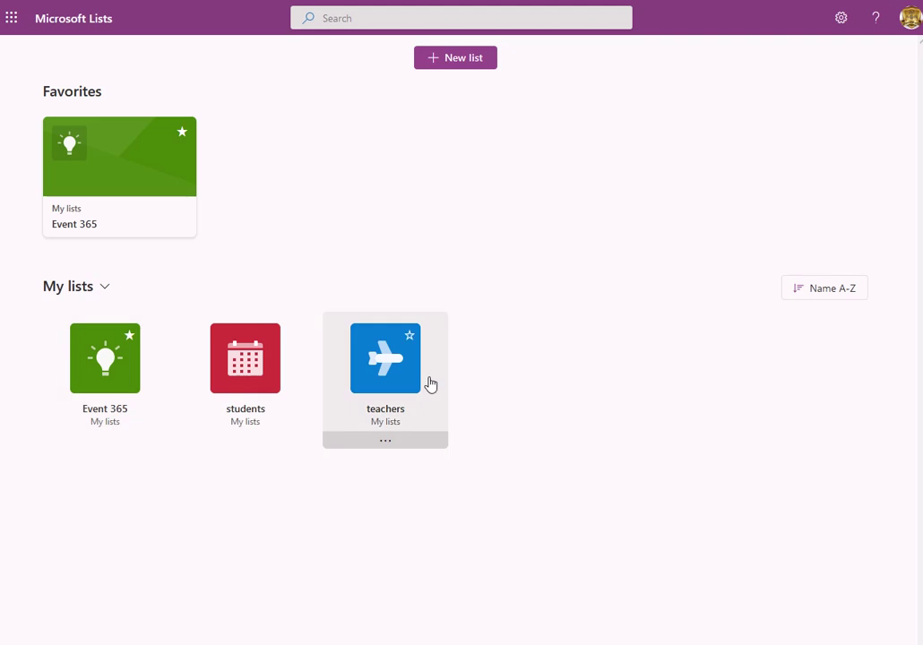
left_click(386, 441)
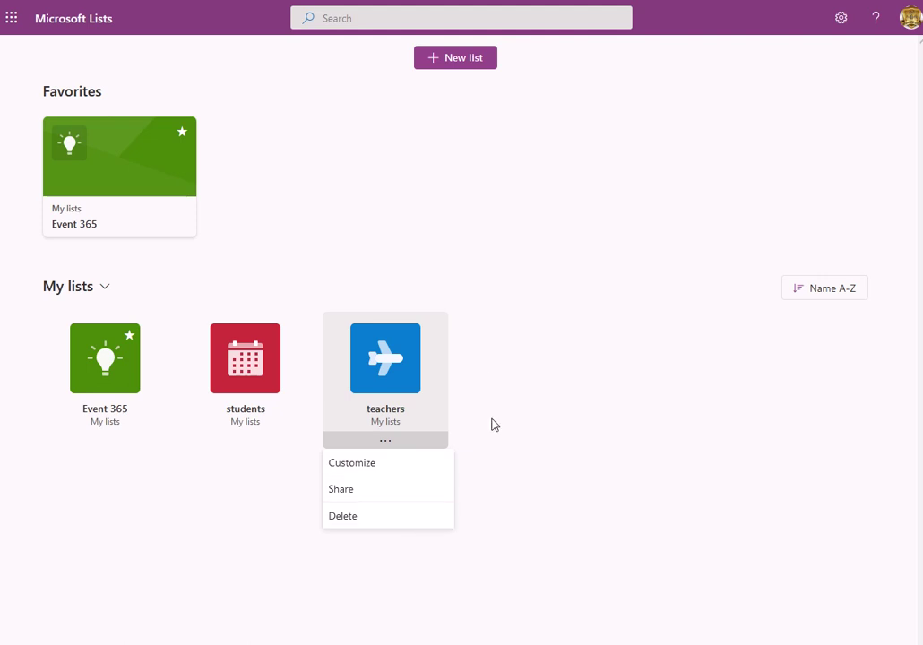
left_click(426, 235)
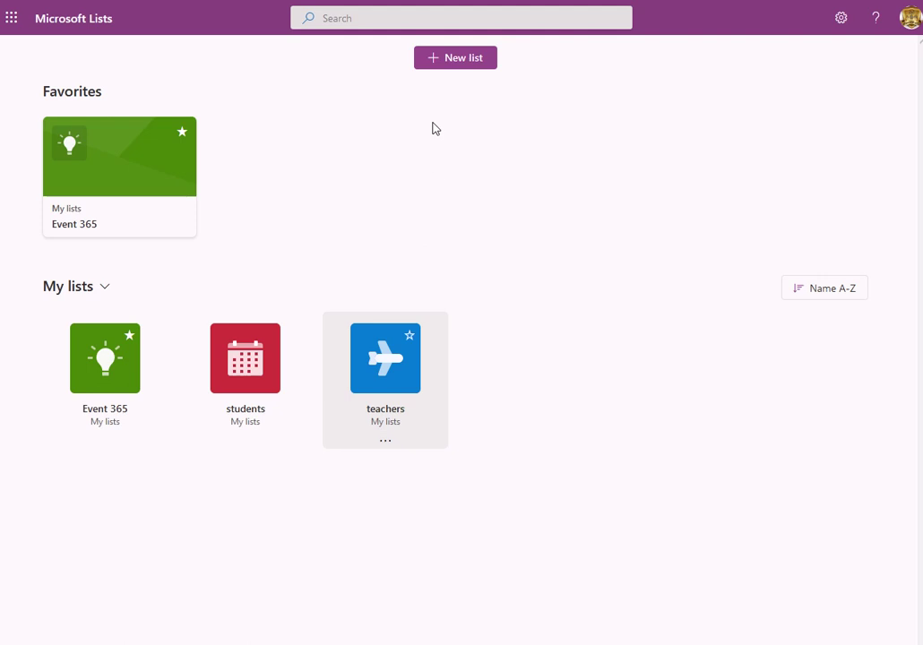
Start a new list from an existing list, choosing teachers in My lists as the template.
left_click(456, 61)
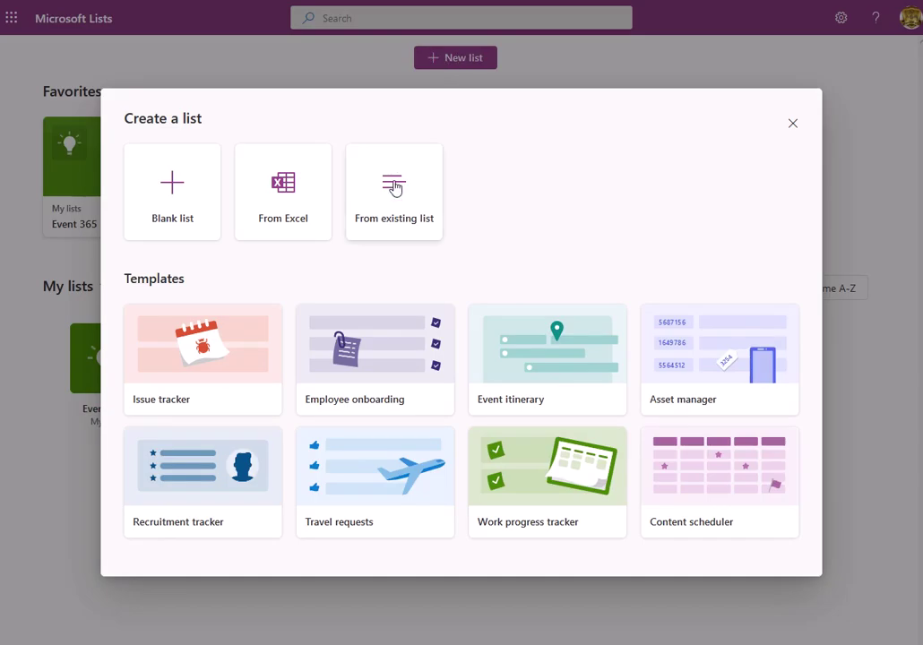
left_click(394, 188)
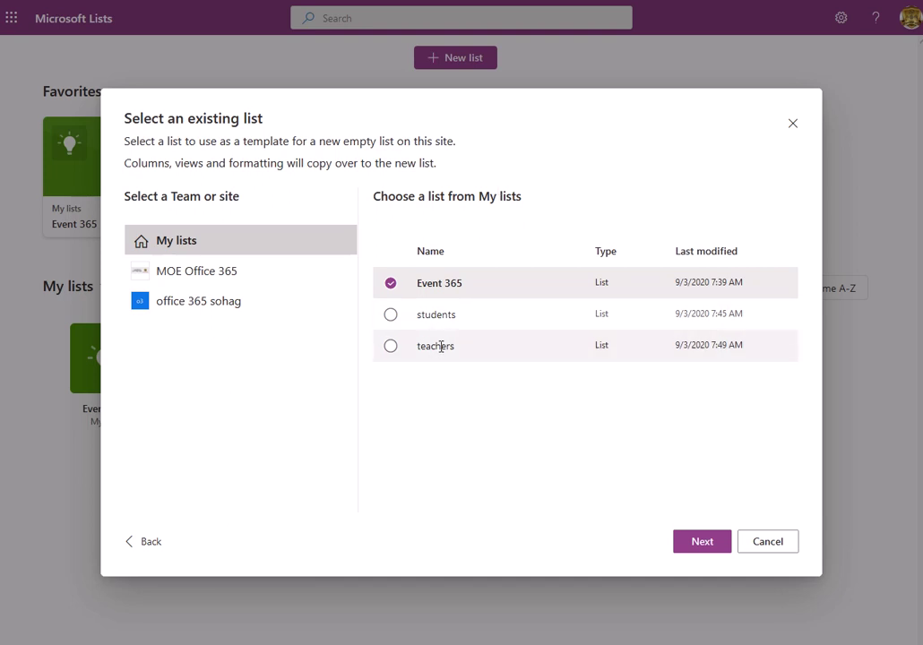
left_click(391, 352)
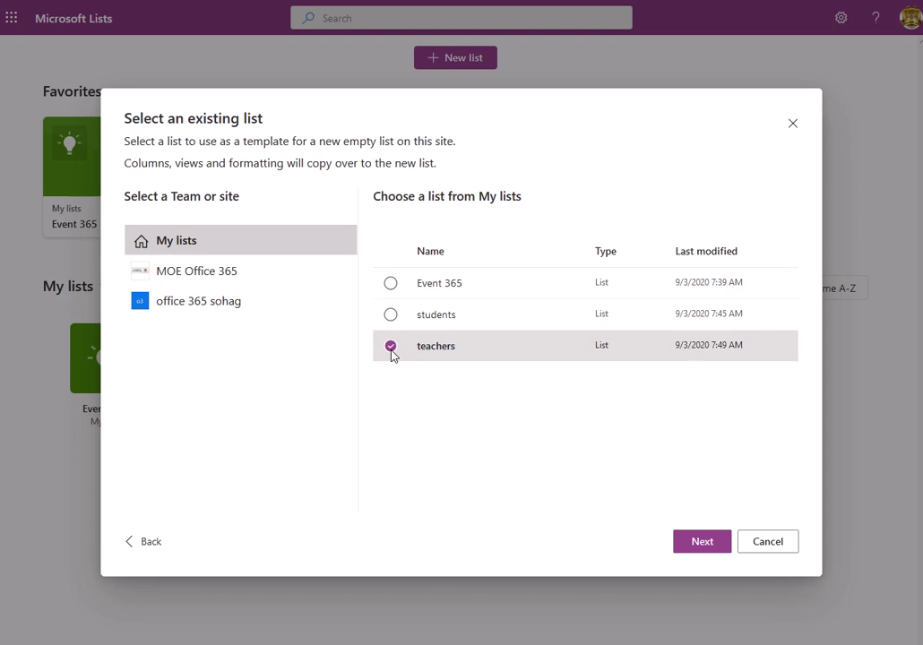
Create the copied list as "teachers 1" with the description "ghjgsjh" and the dark red colour, saved to My lists.
left_click(709, 544)
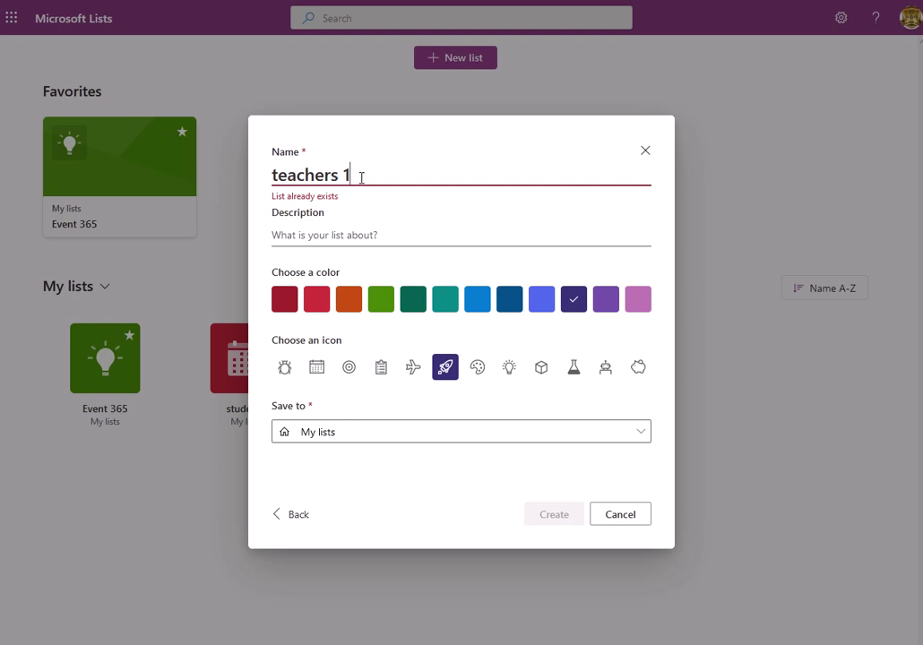
left_click(375, 232)
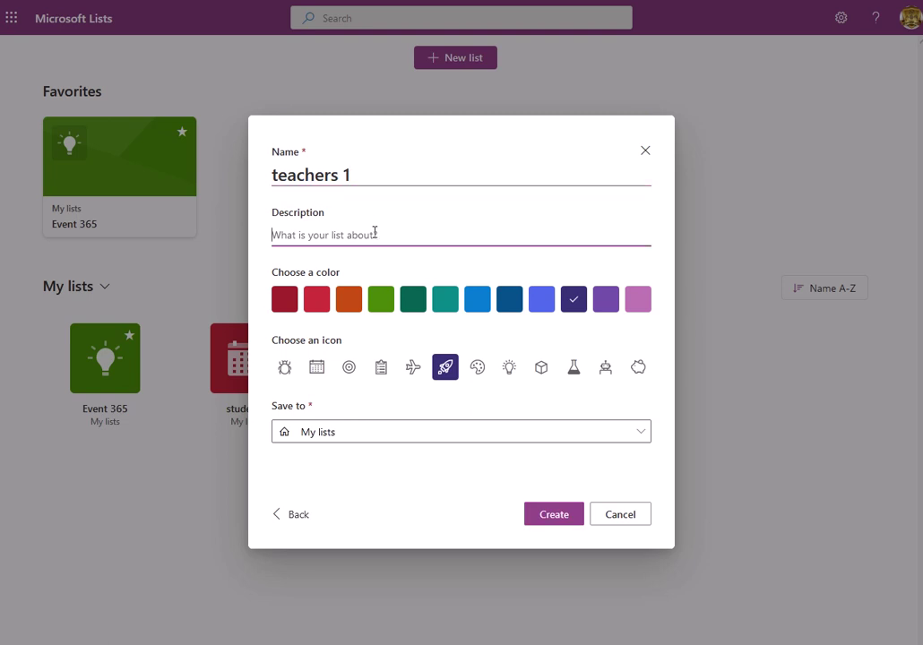
type("ghjgsjh")
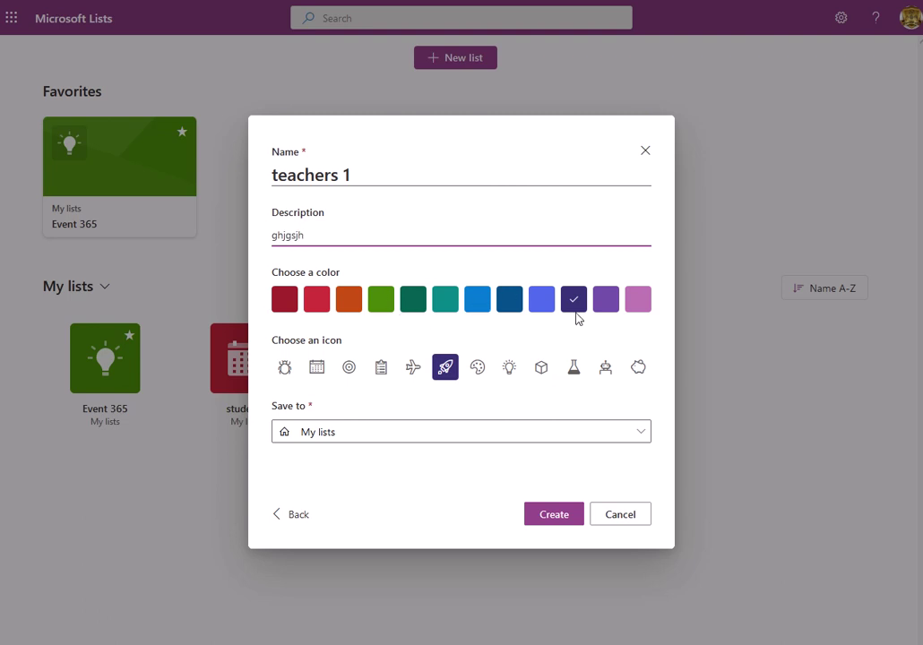
left_click(284, 301)
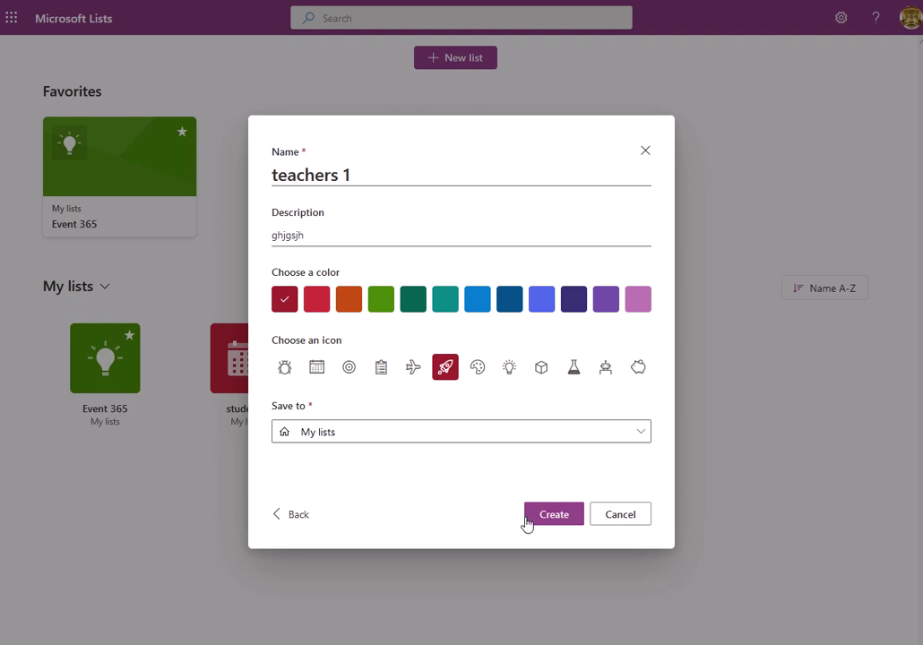
left_click(566, 523)
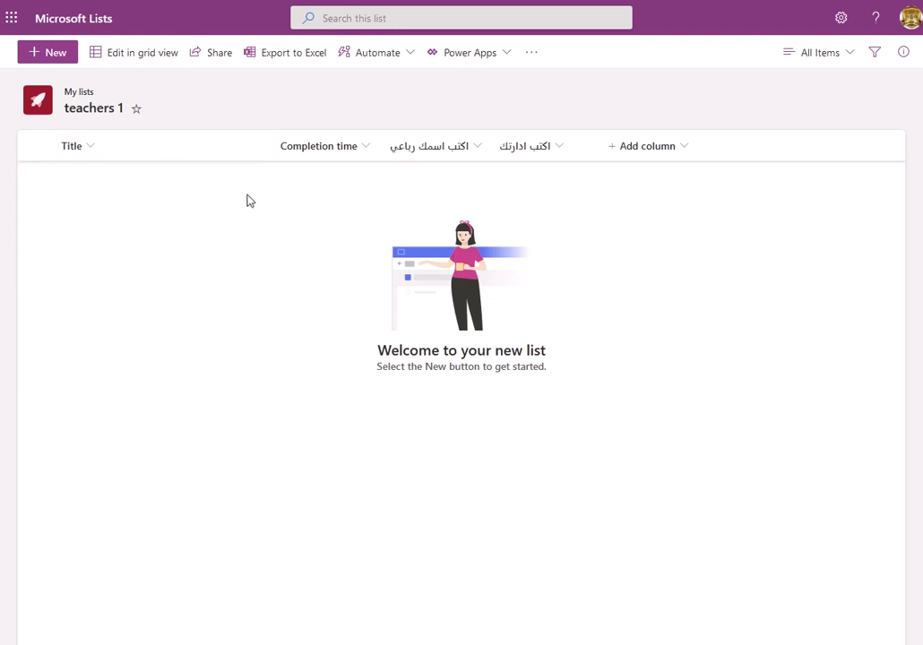
Go back to the lists overview and display My lists to check for the teachers 1 list.
left_click(74, 23)
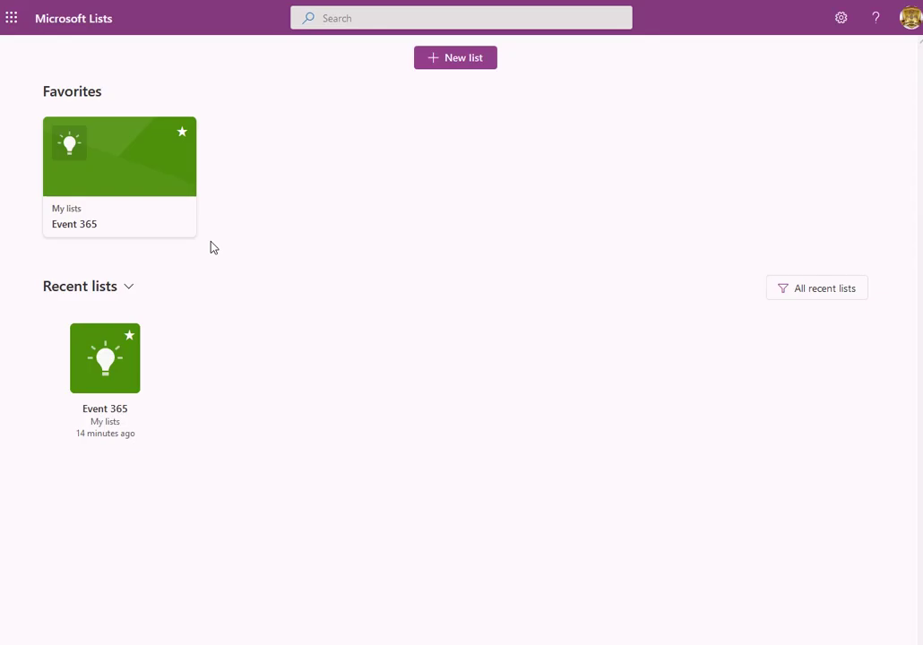
left_click(130, 290)
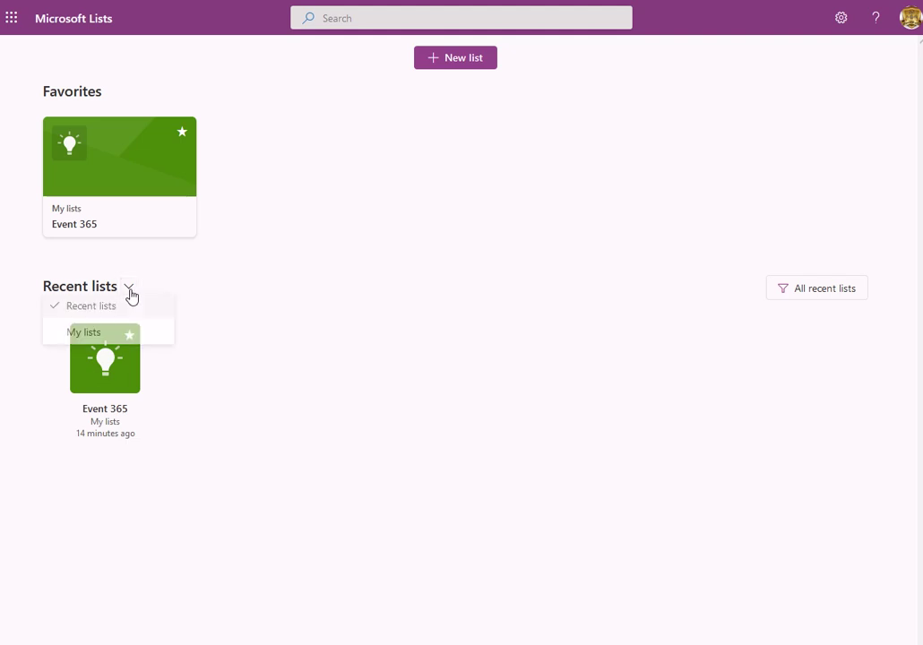
left_click(123, 333)
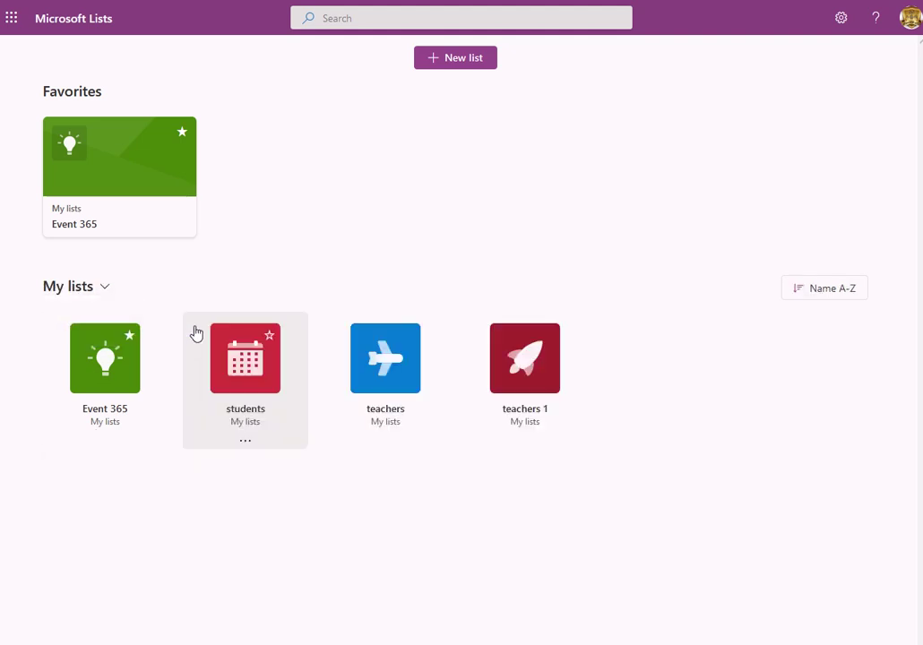